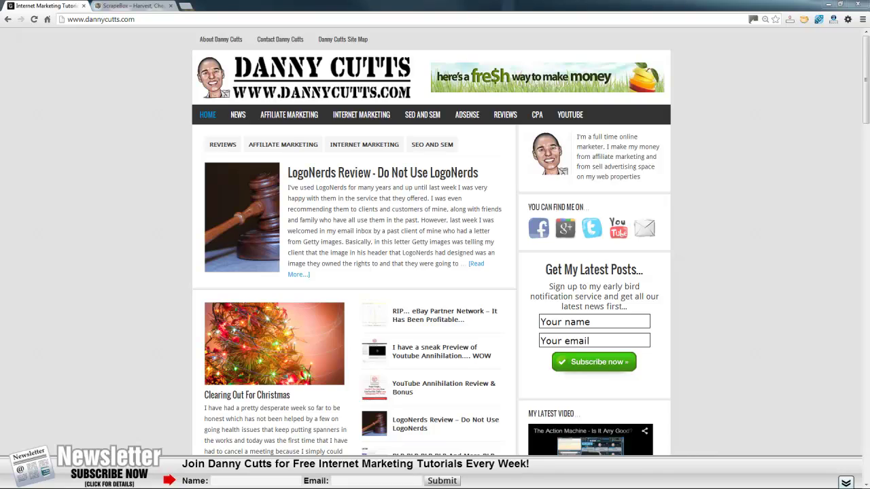
- Enter 'make money online' and 'internet marketing' on separate lines in ScrapeBox's harvester keyword list
{"action": "key", "text": "alt+Tab"}
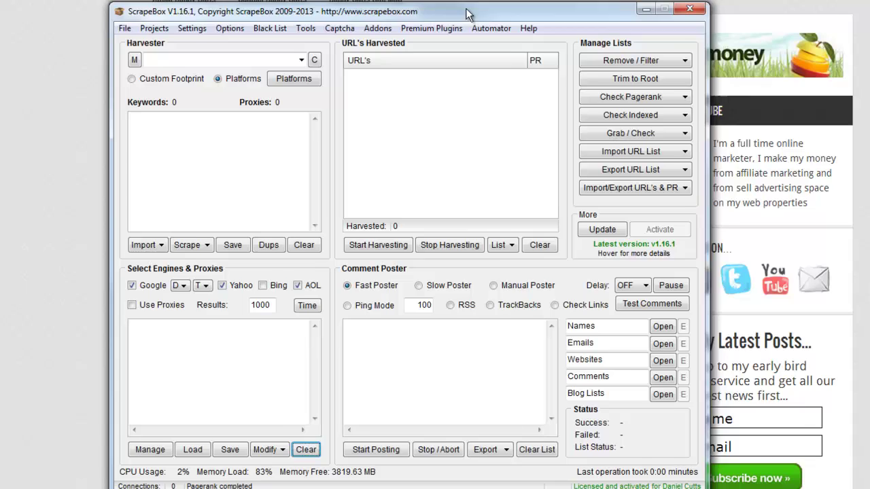
{"action": "left_click_drag", "start_coordinate": [467, 13], "coordinate": [492, 9]}
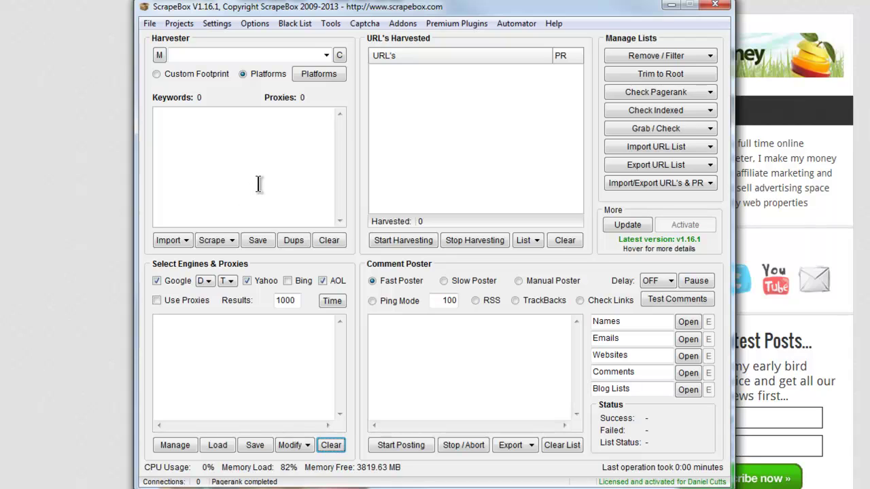
{"action": "left_click", "coordinate": [224, 133]}
{"action": "type", "text": "make money online"}
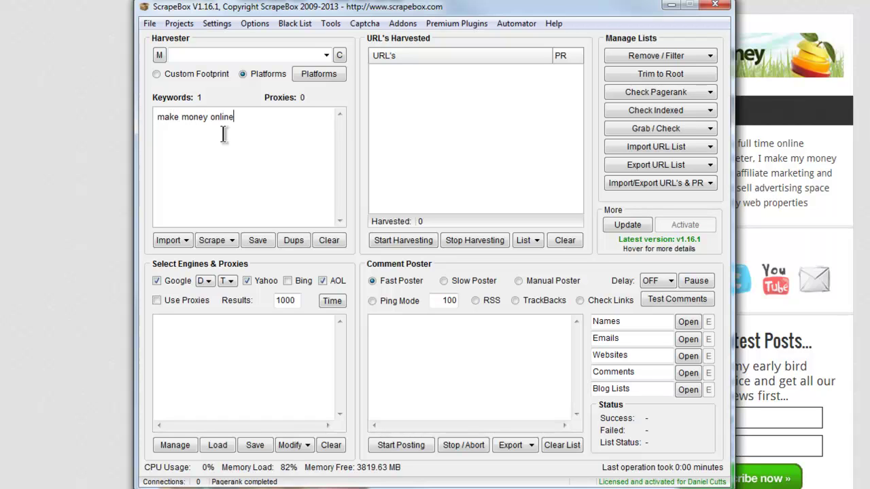
{"action": "key", "text": "Return"}
{"action": "type", "text": "internet marketing"}
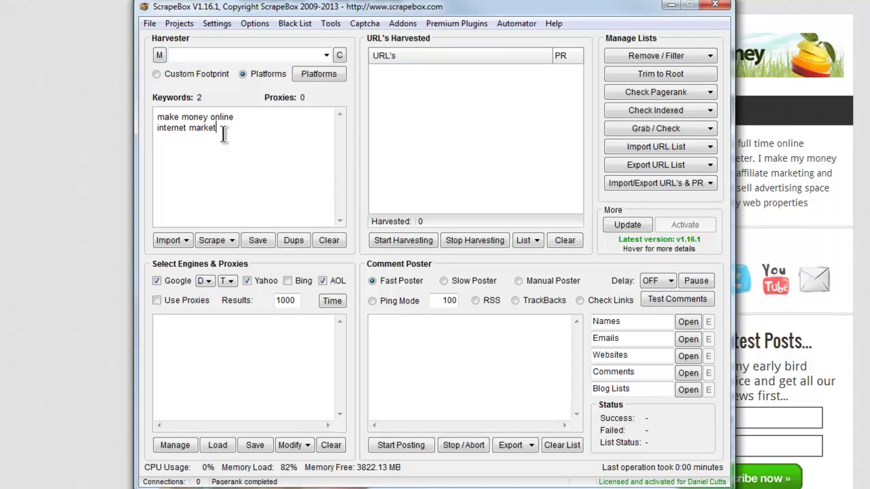
- Scrape keyword suggestions in the Keyword Scraper for 'internet marketing' and 'make money online'
{"action": "left_click", "coordinate": [226, 244]}
{"action": "left_click", "coordinate": [239, 259]}
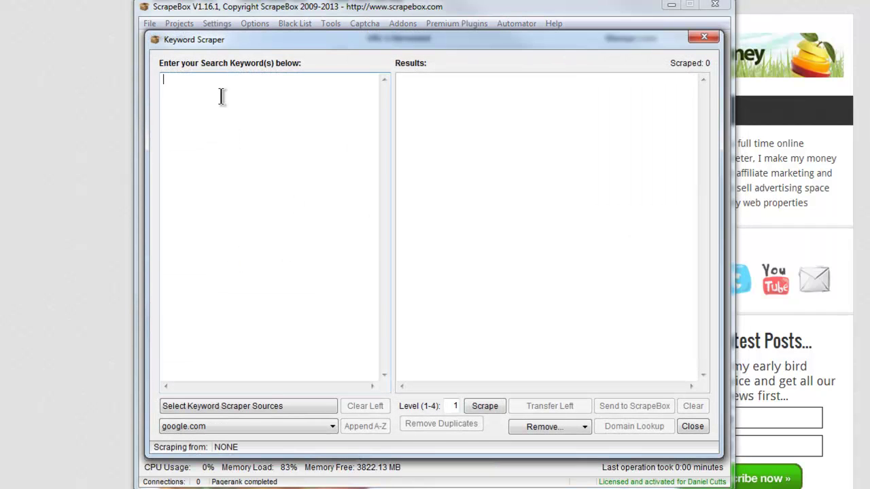
{"action": "type", "text": "interne"}
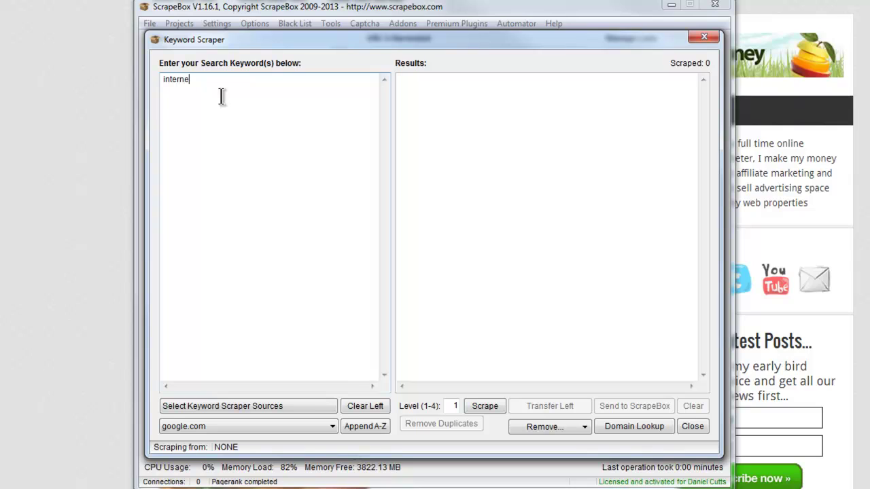
{"action": "type", "text": "t marketing"}
{"action": "key", "text": "Return"}
{"action": "type", "text": "make money onlin"}
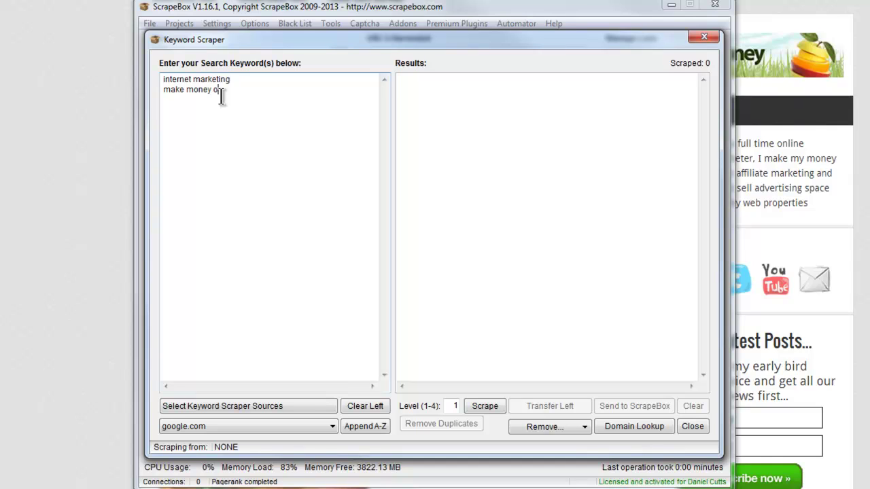
{"action": "type", "text": "e"}
{"action": "left_click", "coordinate": [484, 407]}
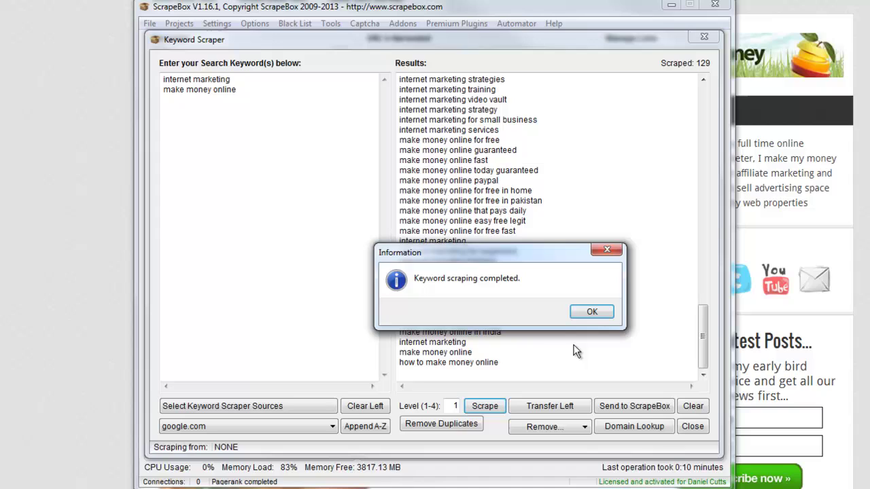
- Send the 129 scraped suggestions to the main keyword list
{"action": "left_click", "coordinate": [592, 315]}
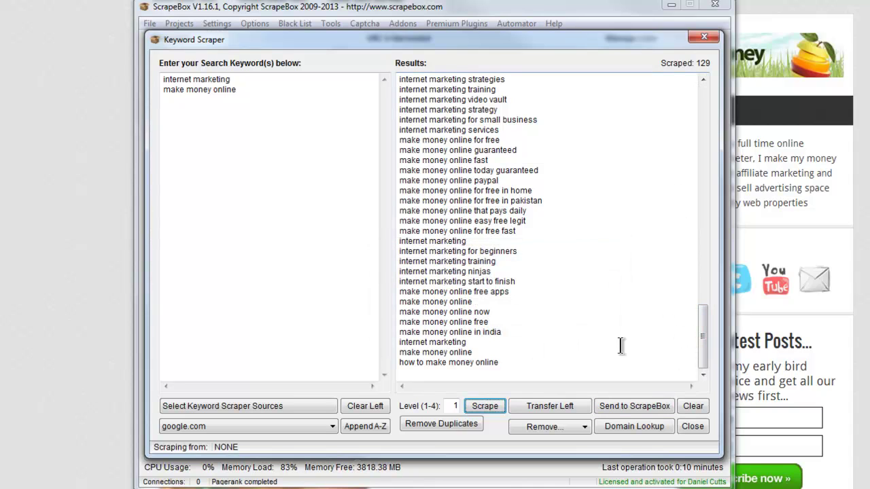
{"action": "left_click_drag", "start_coordinate": [702, 345], "coordinate": [715, 211]}
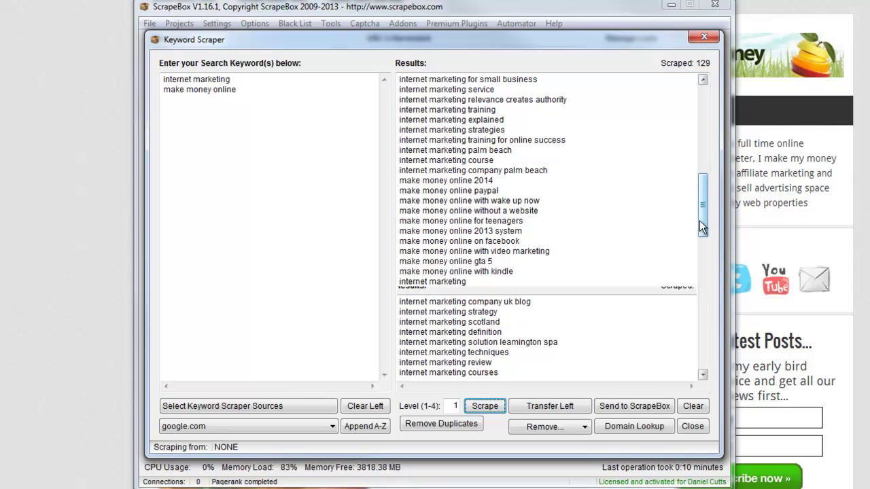
{"action": "left_click_drag", "start_coordinate": [699, 221], "coordinate": [717, 365]}
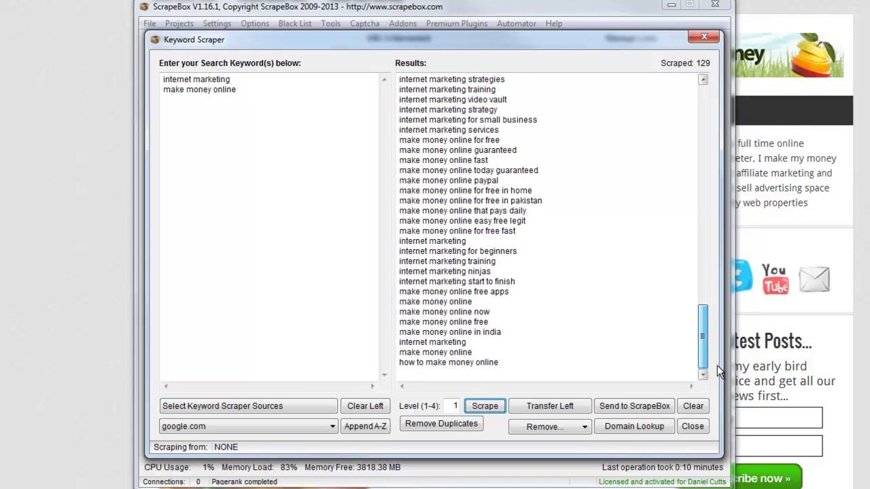
{"action": "left_click", "coordinate": [639, 405]}
{"action": "left_click", "coordinate": [579, 311]}
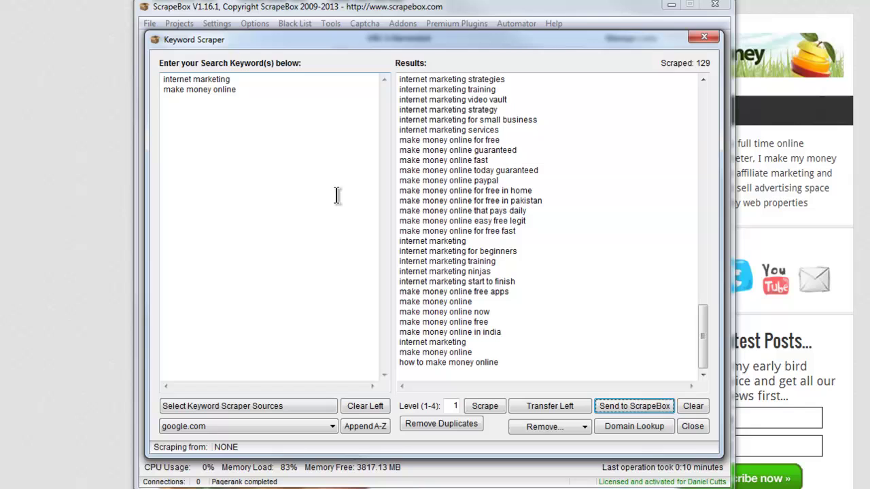
- Close the keyword scraper and leave WordPress as the only checked harvest platform
{"action": "left_click", "coordinate": [690, 433]}
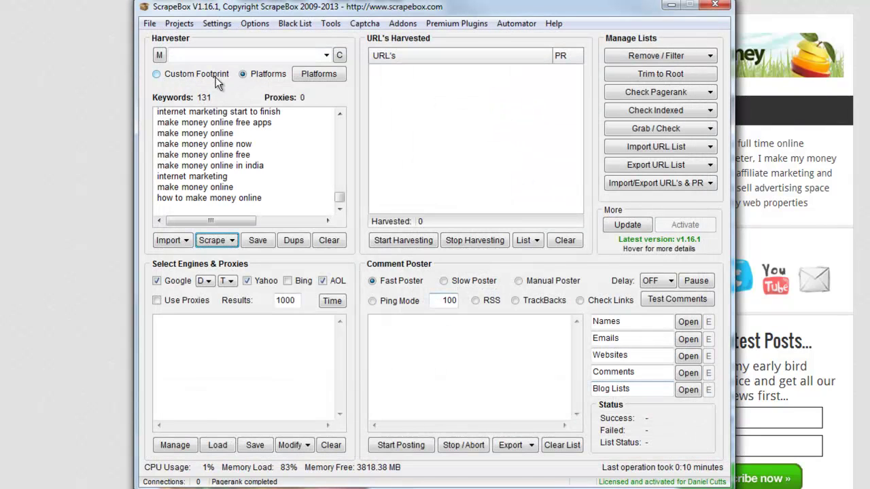
{"action": "left_click_drag", "start_coordinate": [340, 194], "coordinate": [338, 117]}
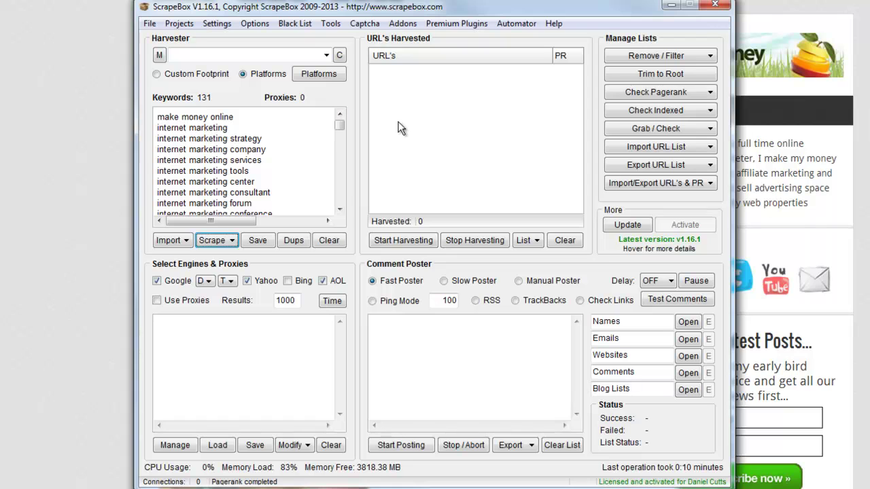
{"action": "left_click", "coordinate": [325, 77]}
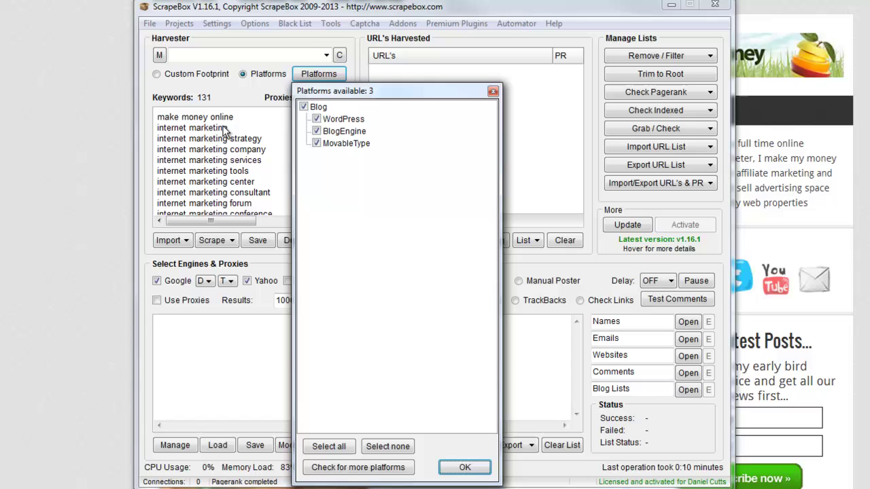
{"action": "left_click", "coordinate": [316, 144]}
{"action": "left_click", "coordinate": [316, 131]}
{"action": "left_click", "coordinate": [311, 108]}
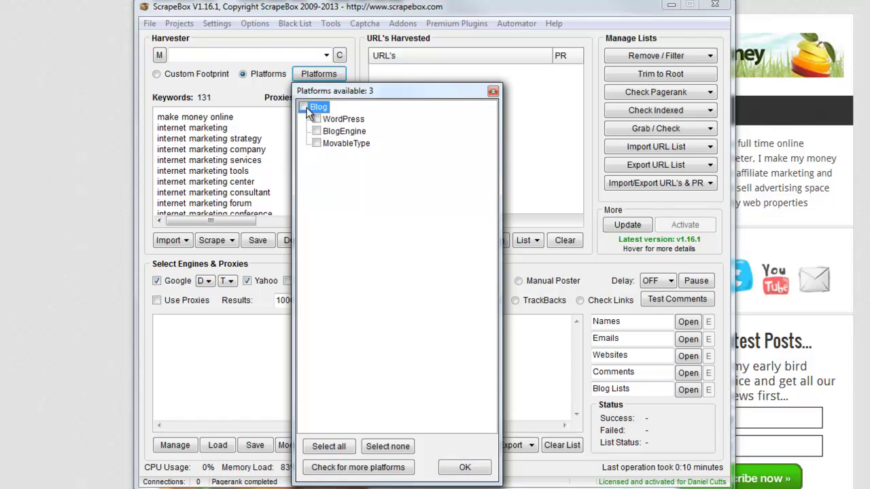
{"action": "left_click", "coordinate": [353, 119]}
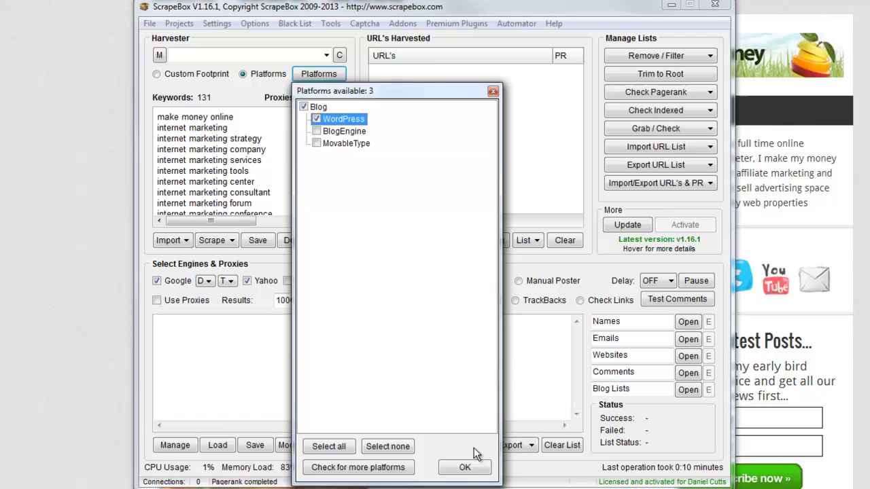
{"action": "left_click", "coordinate": [465, 469]}
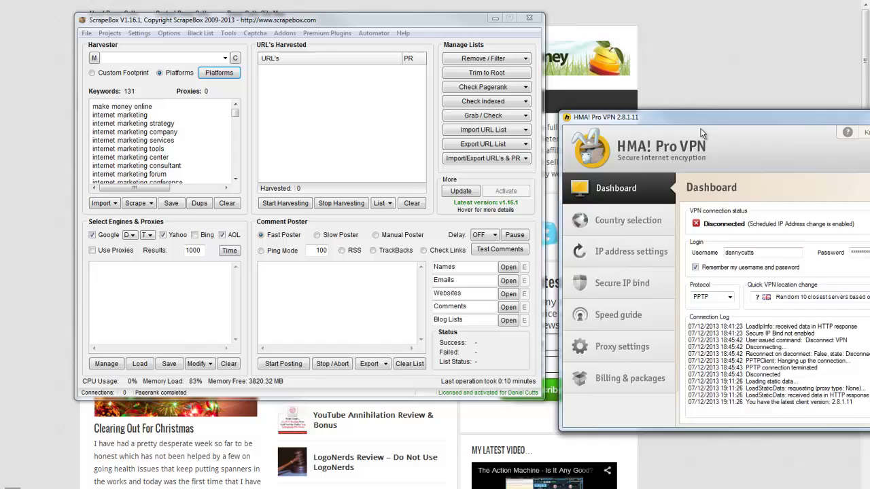
- Connect HMA! Pro VPN, then move its window aside to uncover ScrapeBox
{"action": "left_click_drag", "start_coordinate": [758, 120], "coordinate": [235, 72]}
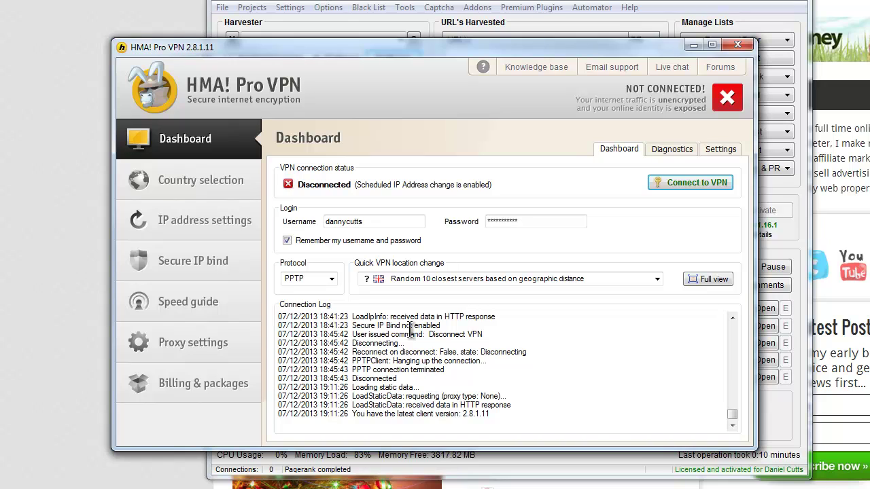
{"action": "left_click", "coordinate": [695, 184]}
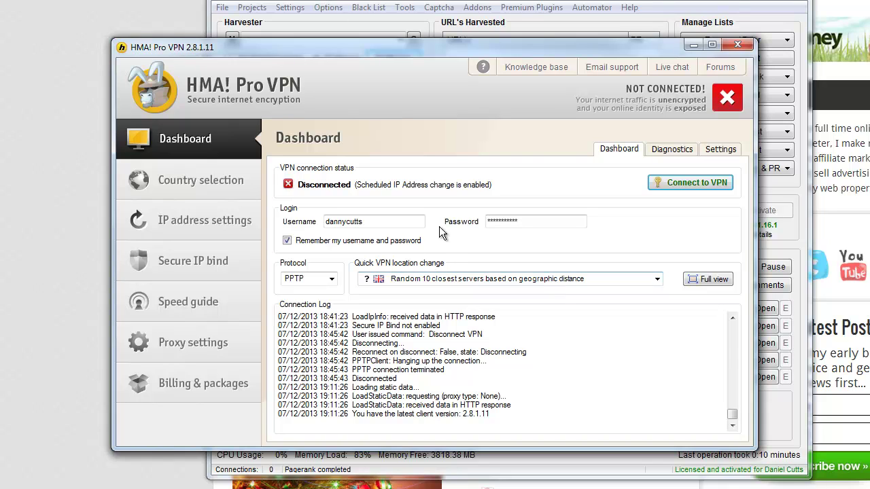
{"action": "left_click", "coordinate": [707, 183]}
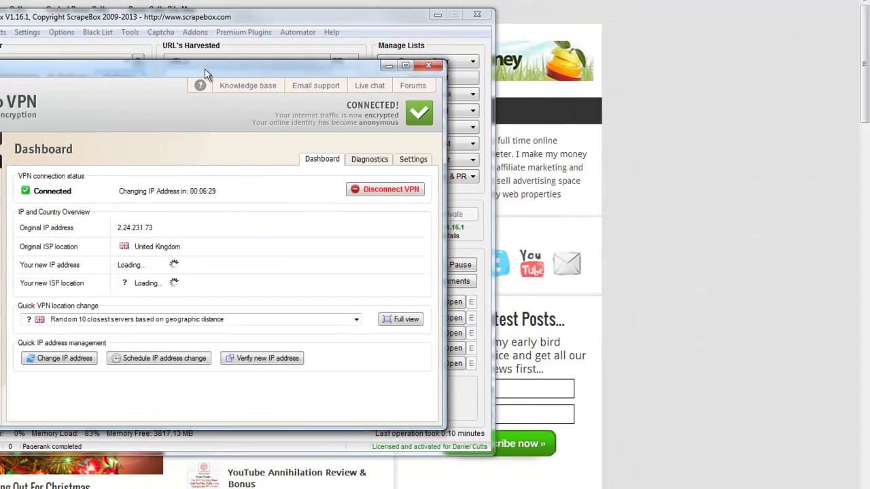
{"action": "left_click_drag", "start_coordinate": [214, 66], "coordinate": [869, 74]}
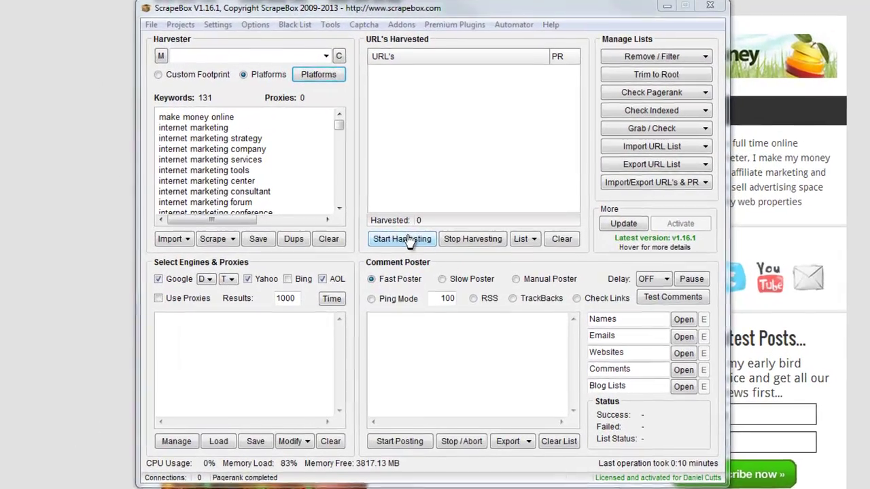
- Harvest URLs for the 131 keywords without proxies, stopping once 6227 URLs are collected
{"action": "left_click", "coordinate": [408, 241]}
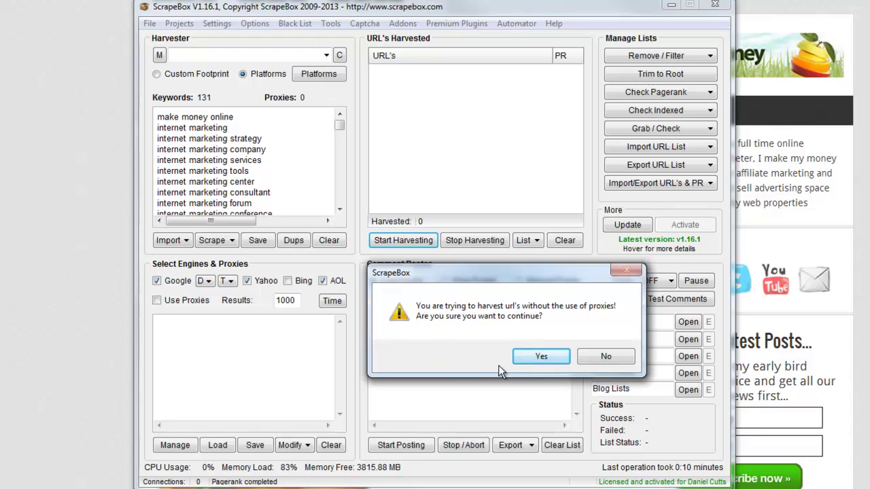
{"action": "left_click", "coordinate": [535, 358]}
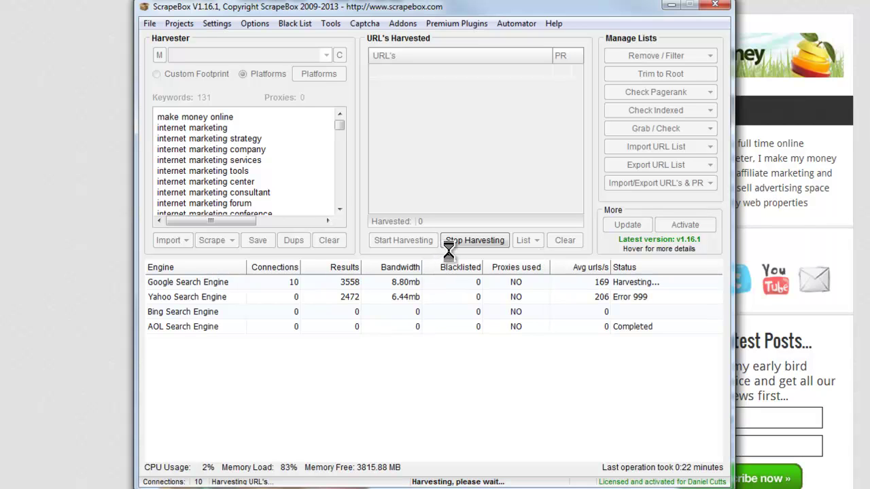
{"action": "left_click", "coordinate": [474, 240]}
- Dismiss the harvest-complete message, close Harvester Keyword Statistics, and scroll the 6227 harvested URLs
{"action": "mouse_move", "coordinate": [622, 244]}
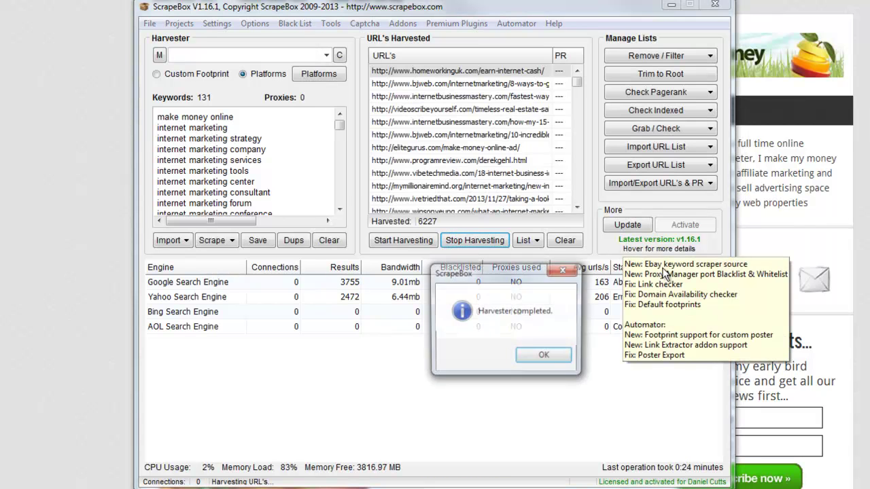
{"action": "left_click", "coordinate": [545, 357]}
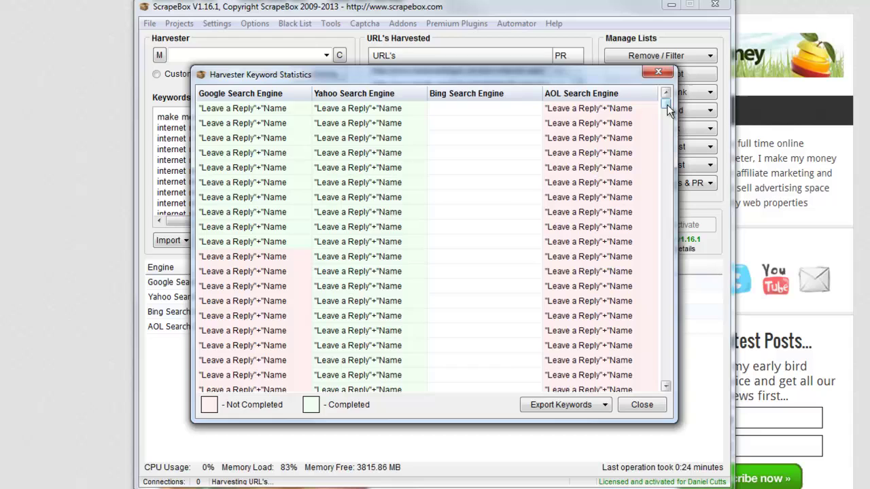
{"action": "left_click_drag", "start_coordinate": [667, 108], "coordinate": [681, 131]}
{"action": "scroll", "coordinate": [545, 200], "scroll_direction": "down", "scroll_amount": 15}
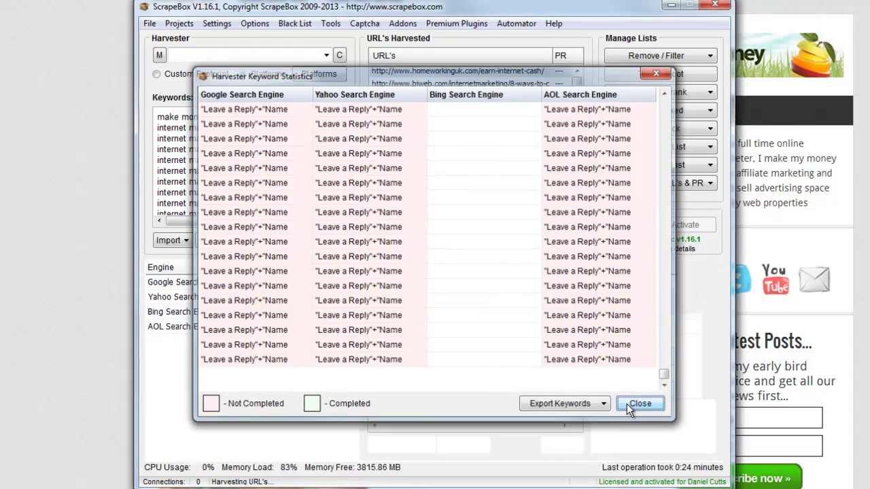
{"action": "left_click", "coordinate": [626, 404]}
{"action": "left_click_drag", "start_coordinate": [580, 85], "coordinate": [581, 64]}
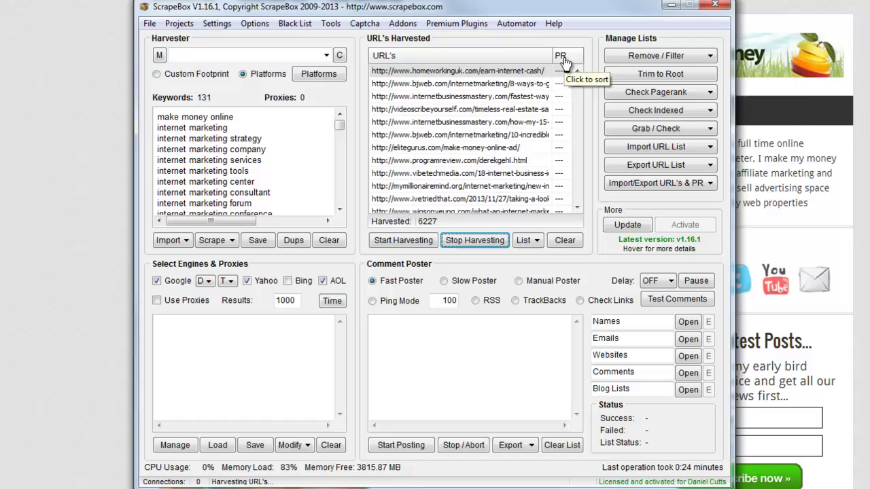
- Run Get URL Pagerank on all 6227 harvested URLs
{"action": "left_click", "coordinate": [710, 92]}
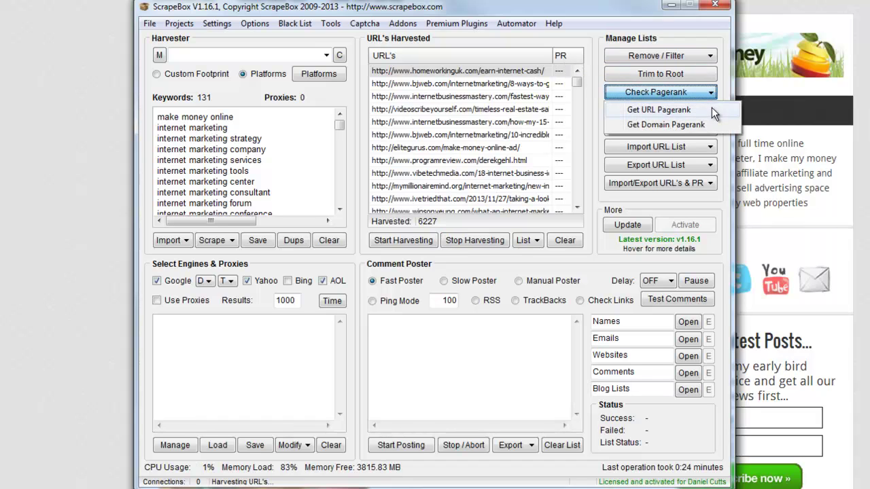
{"action": "left_click", "coordinate": [646, 109]}
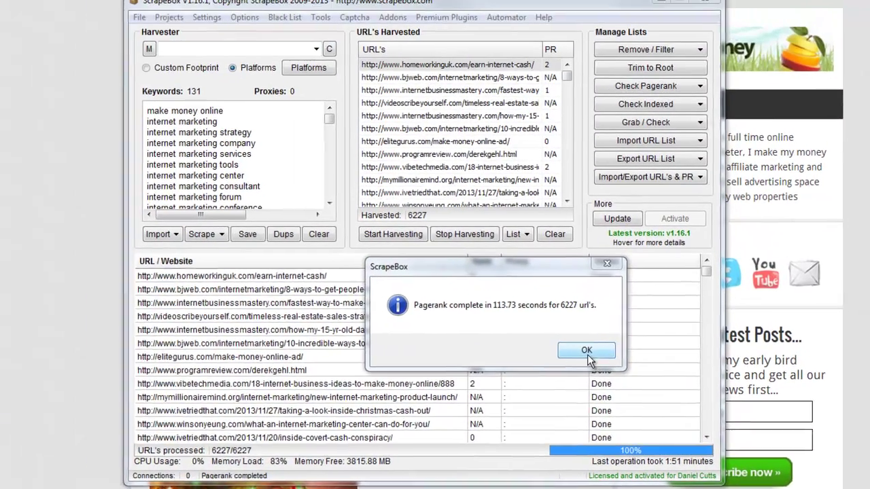
- Sort the harvested URLs by PageRank, highest first
{"action": "left_click", "coordinate": [587, 352]}
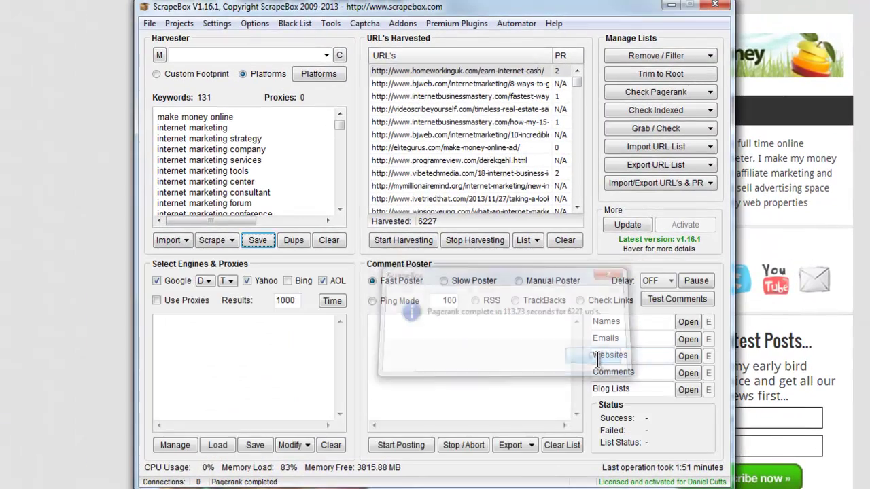
{"action": "left_click", "coordinate": [566, 58]}
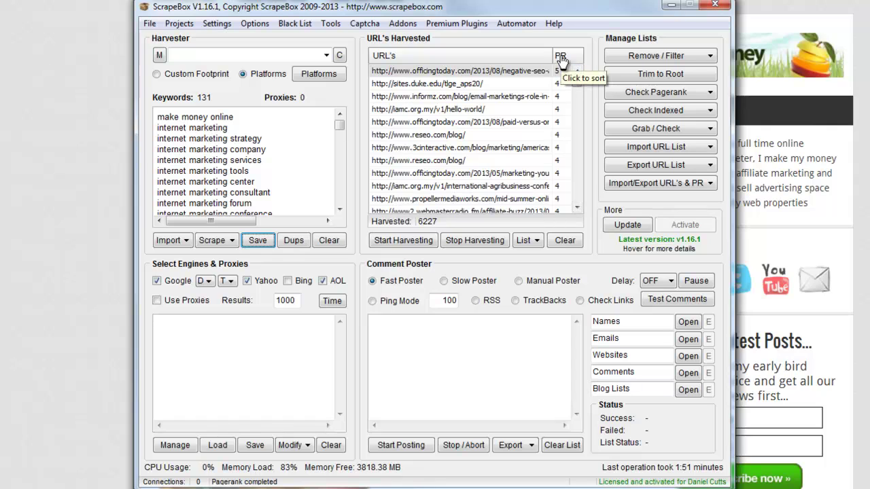
{"action": "left_click", "coordinate": [561, 57]}
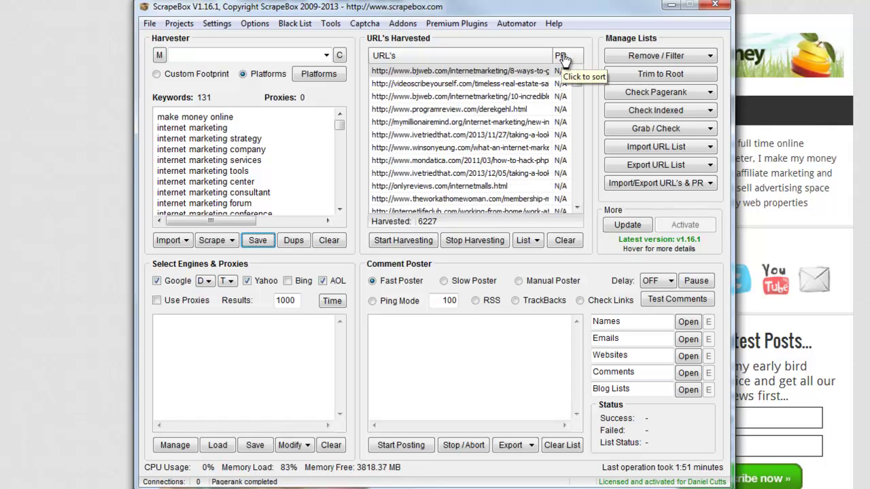
{"action": "left_click", "coordinate": [563, 58]}
{"action": "scroll", "coordinate": [577, 82], "scroll_direction": "down", "scroll_amount": 3}
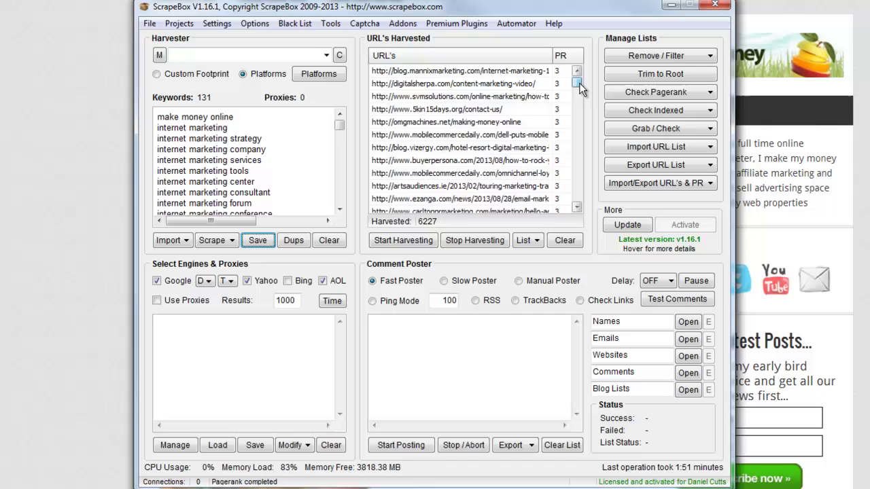
{"action": "left_click_drag", "start_coordinate": [578, 82], "coordinate": [585, 99]}
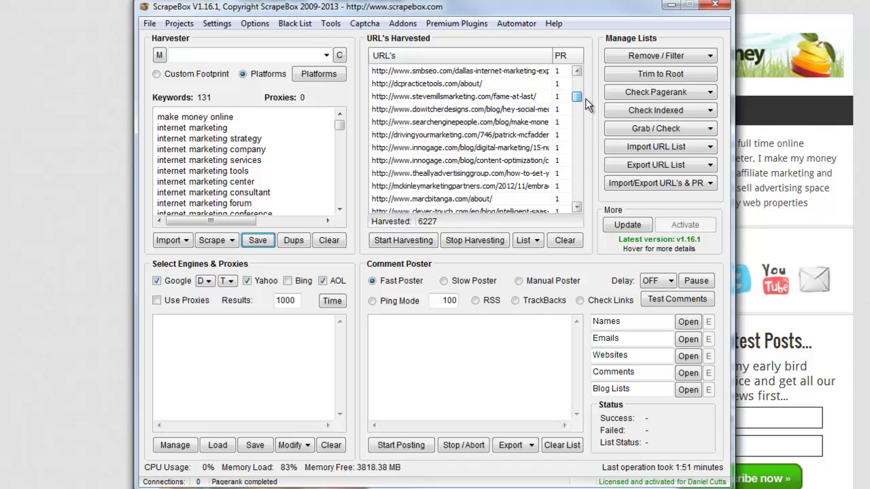
- Remove unwanted URLs, leaving the 1040 URLs ranked PR 1 to 5
{"action": "left_click", "coordinate": [576, 206]}
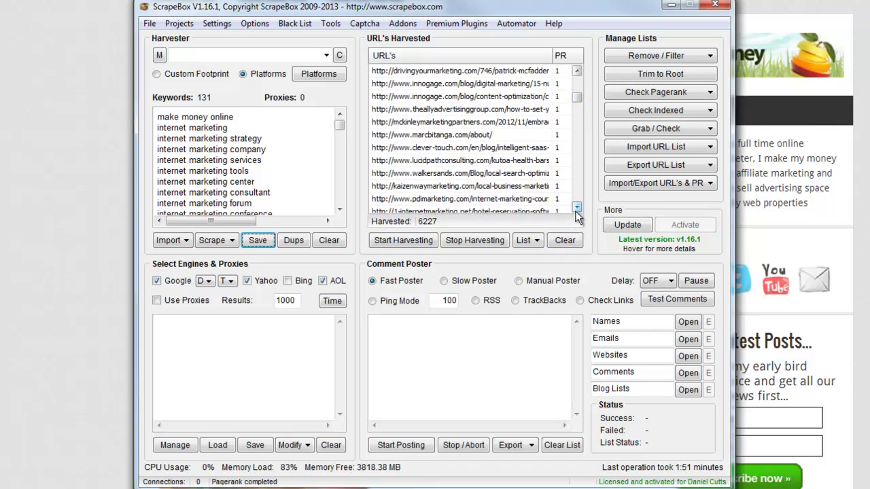
{"action": "left_click_drag", "start_coordinate": [575, 211], "coordinate": [576, 210]}
{"action": "left_click_drag", "start_coordinate": [576, 101], "coordinate": [576, 107]}
{"action": "left_click_drag", "start_coordinate": [575, 72], "coordinate": [589, 202]}
{"action": "left_click", "coordinate": [557, 199]}
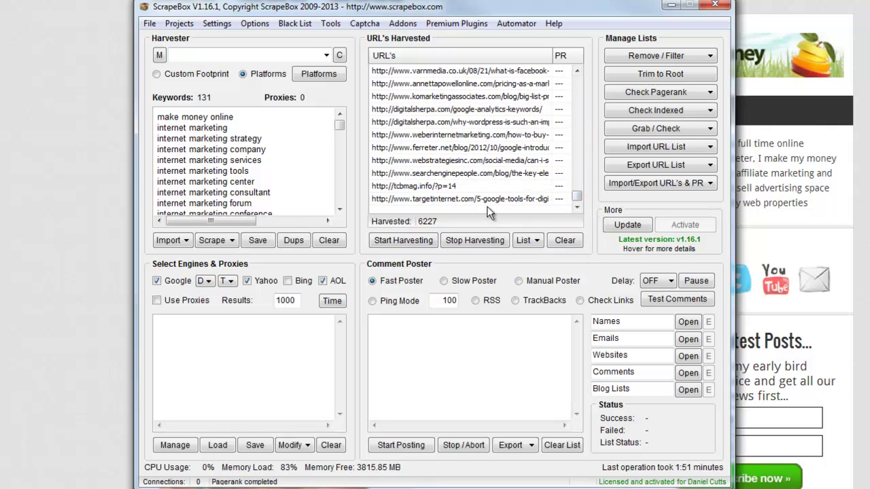
{"action": "right_click", "coordinate": [463, 134]}
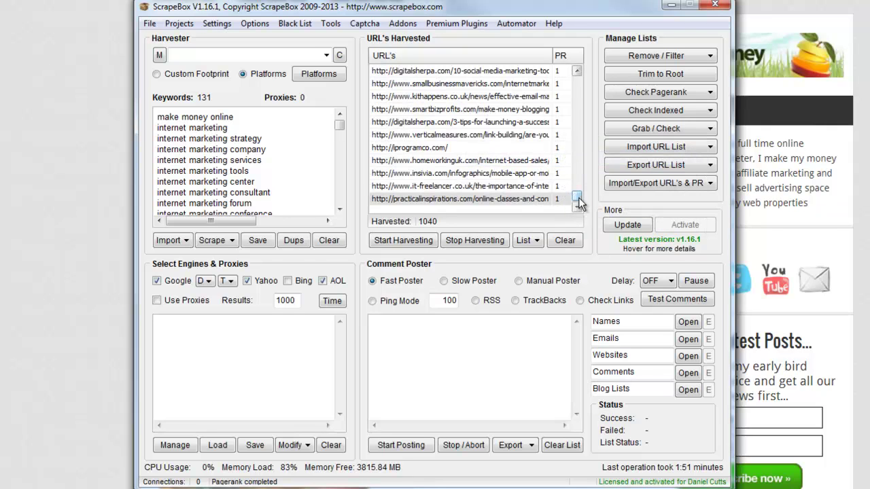
{"action": "left_click_drag", "start_coordinate": [577, 197], "coordinate": [577, 75]}
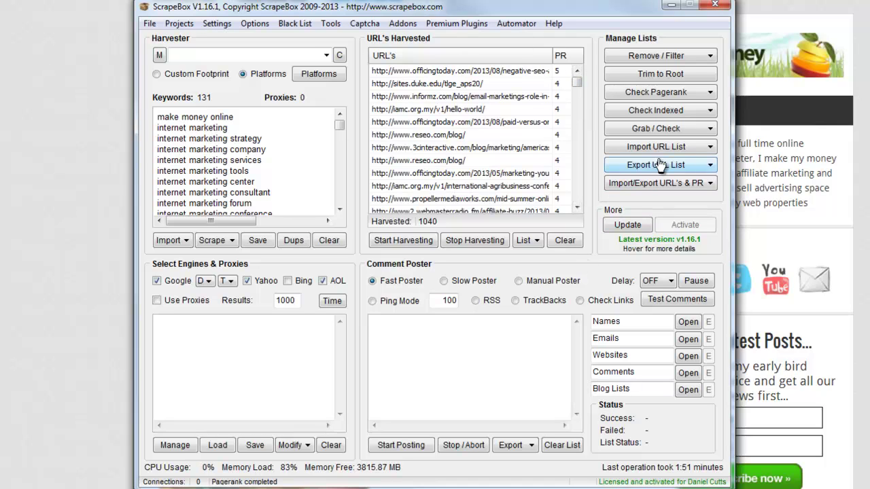
{"action": "left_click", "coordinate": [415, 25]}
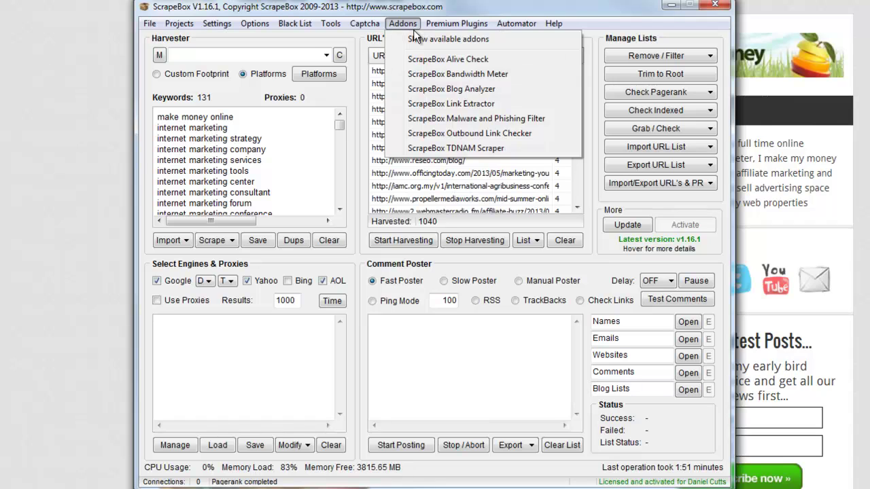
- Run the Malware and Phishing Filter on the 1040 harvested URLs: none suspicious, 1033 good, 7 errors
{"action": "left_click", "coordinate": [516, 118]}
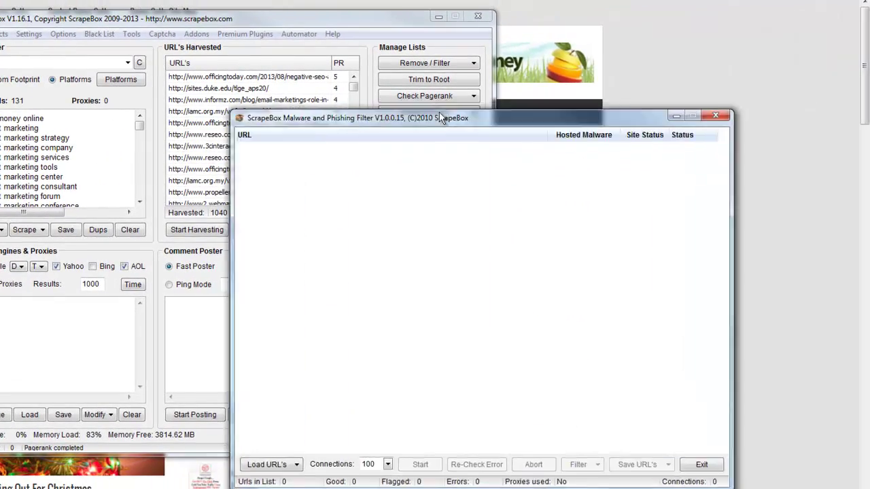
{"action": "left_click_drag", "start_coordinate": [439, 114], "coordinate": [235, 61]}
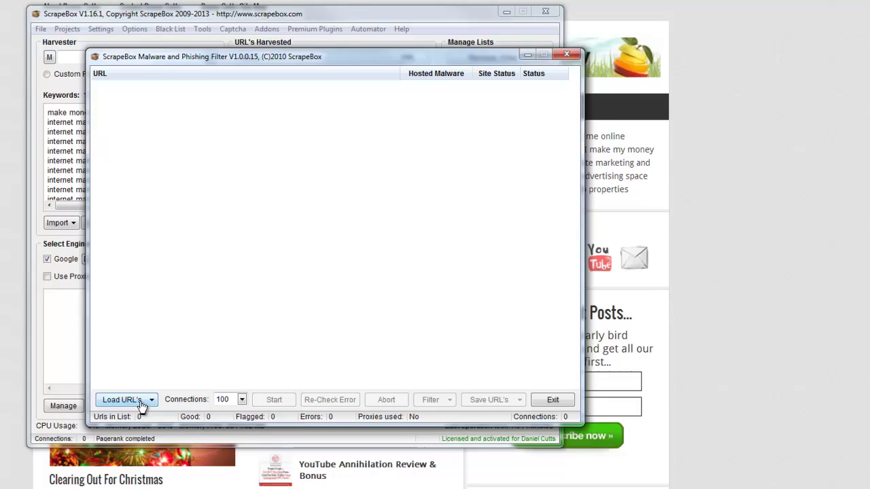
{"action": "left_click", "coordinate": [52, 408]}
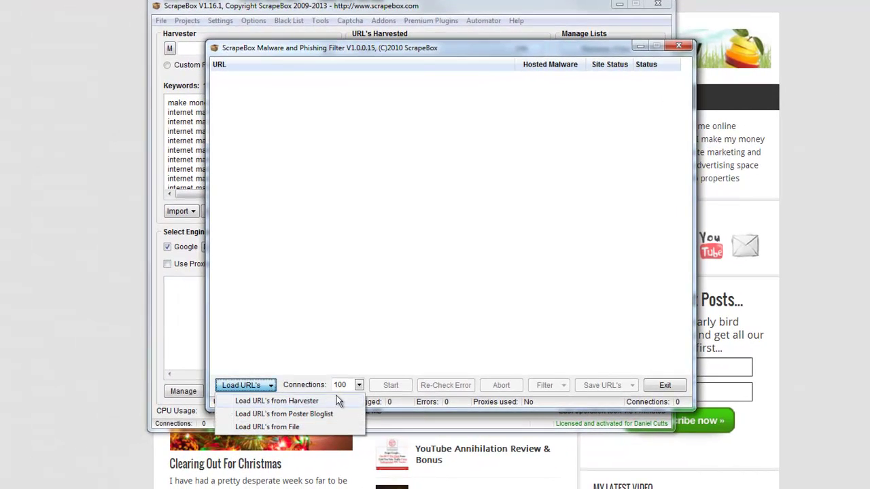
{"action": "left_click", "coordinate": [319, 400]}
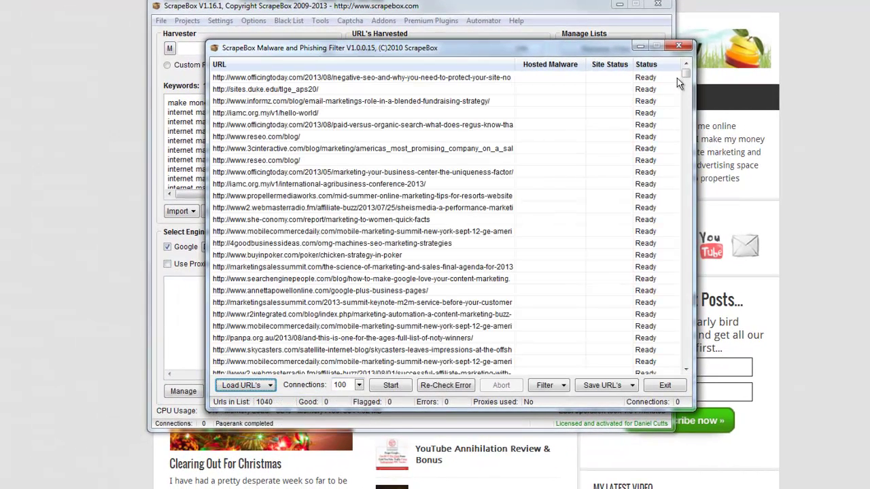
{"action": "left_click", "coordinate": [390, 386]}
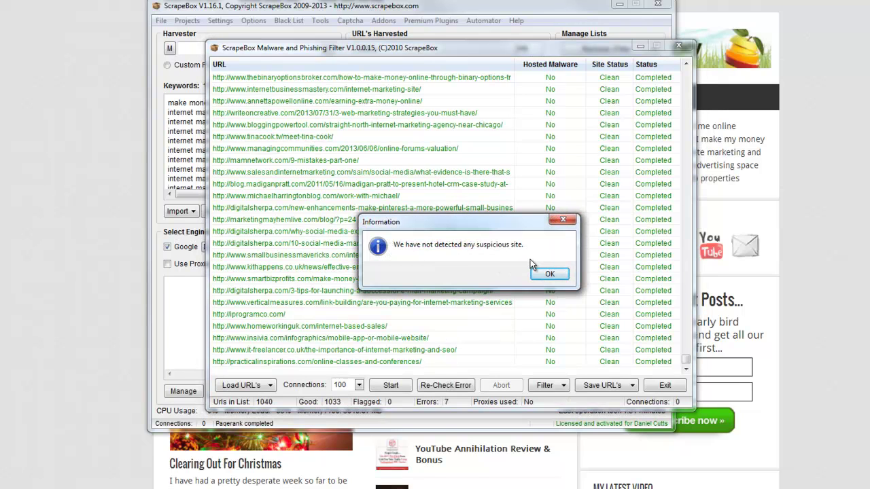
{"action": "left_click", "coordinate": [551, 274]}
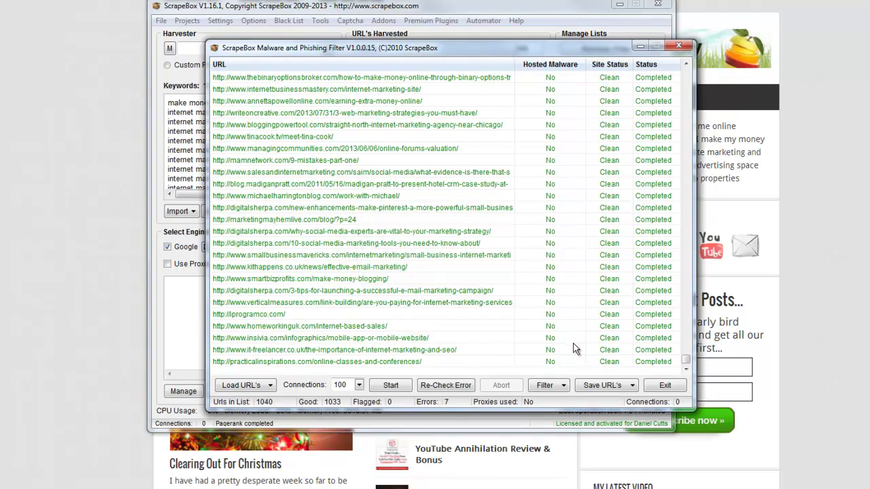
{"action": "left_click", "coordinate": [659, 386]}
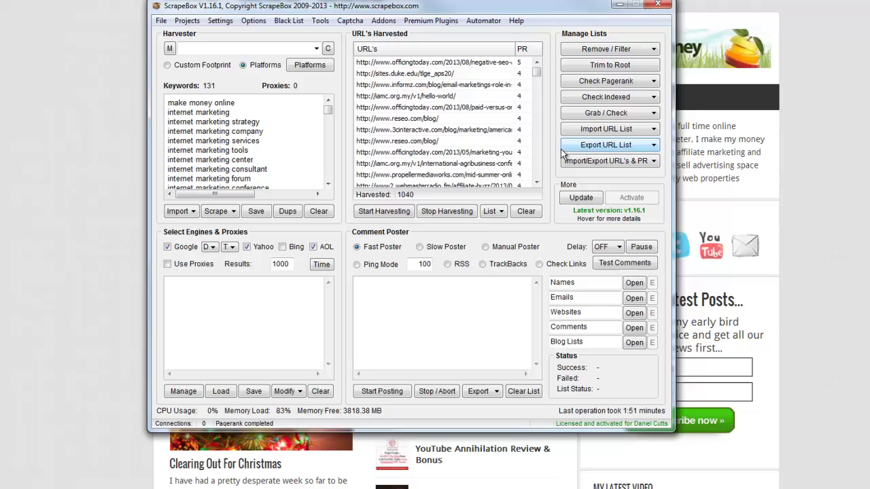
- Open the Outbound Link Checker addon and load all 1040 harvested URLs, each marked Ready
{"action": "left_click", "coordinate": [383, 21]}
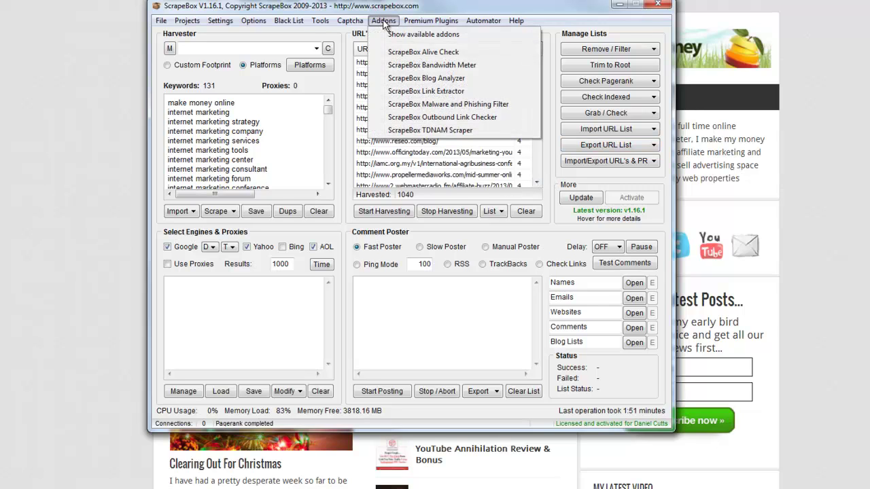
{"action": "left_click", "coordinate": [460, 117]}
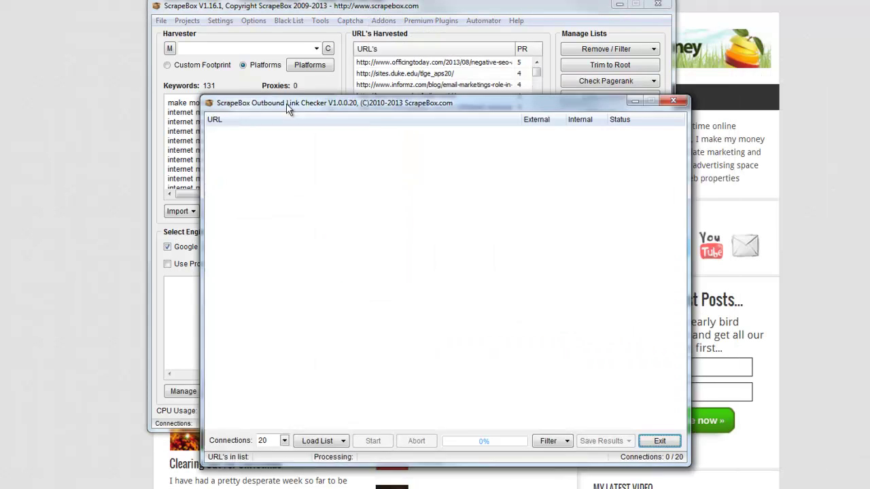
{"action": "left_click_drag", "start_coordinate": [290, 106], "coordinate": [267, 72]}
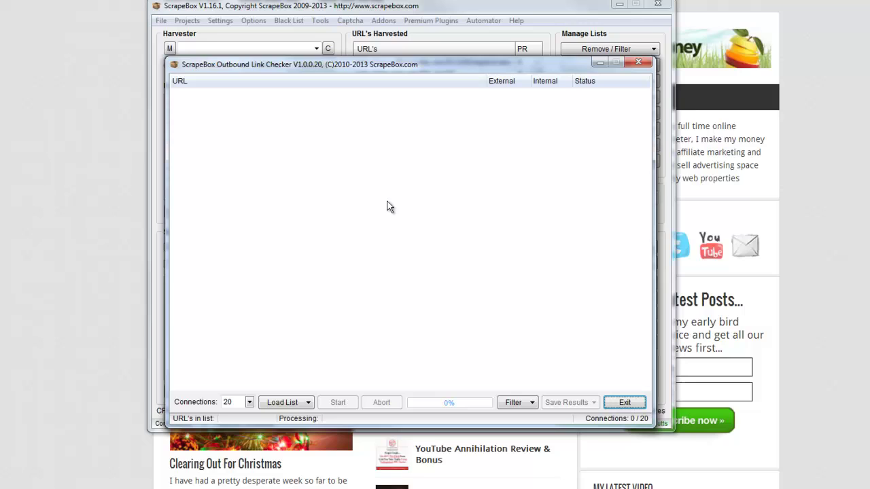
{"action": "left_click", "coordinate": [309, 402]}
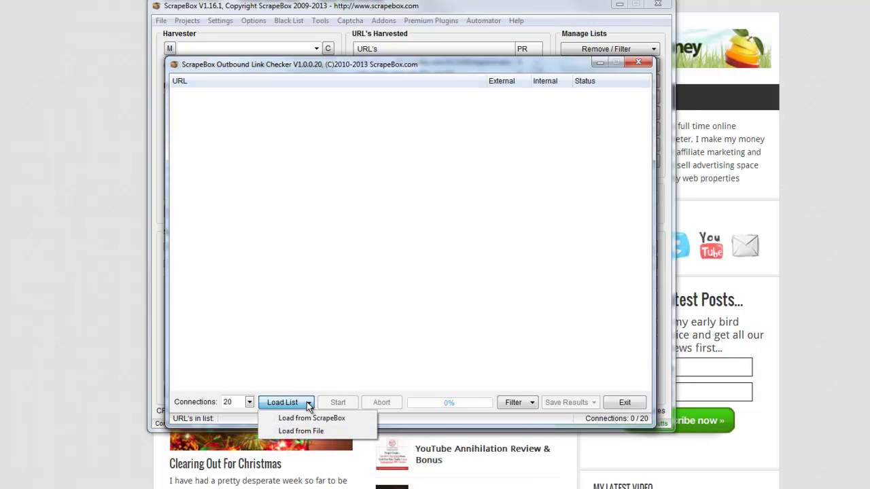
{"action": "left_click", "coordinate": [325, 419]}
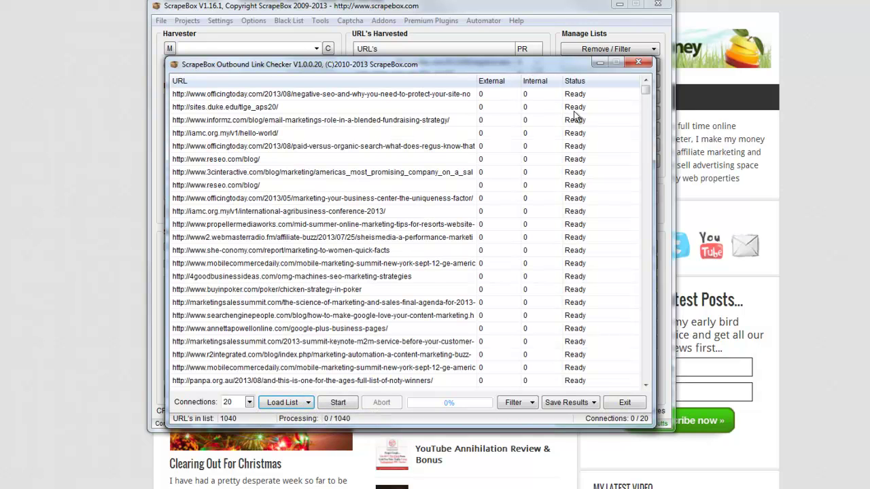
{"action": "left_click_drag", "start_coordinate": [498, 62], "coordinate": [515, 126]}
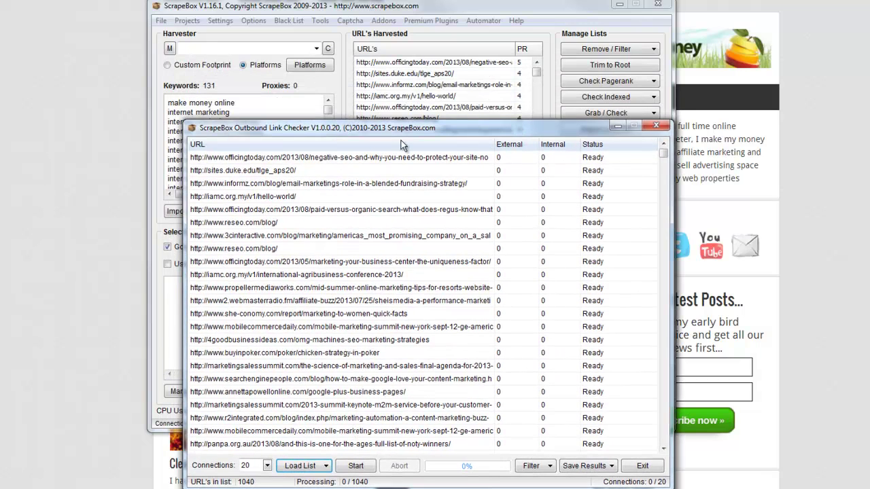
{"action": "mouse_move", "coordinate": [663, 153]}
{"action": "left_mouse_down"}
{"action": "mouse_move", "coordinate": [670, 445]}
{"action": "mouse_move", "coordinate": [665, 151]}
{"action": "left_mouse_up"}
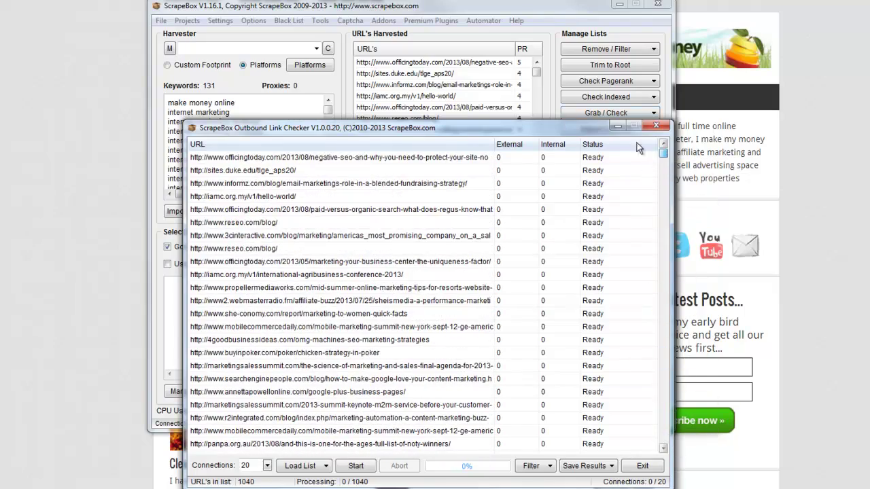
{"action": "left_click", "coordinate": [550, 469]}
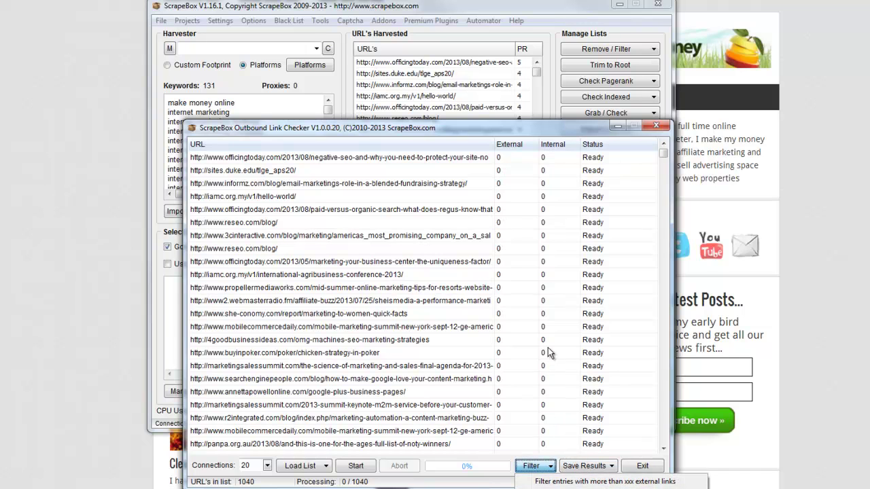
- Set a 50 external-link filter threshold and run the outbound link check on all 1040 URLs
{"action": "left_click_drag", "start_coordinate": [448, 139], "coordinate": [427, 34]}
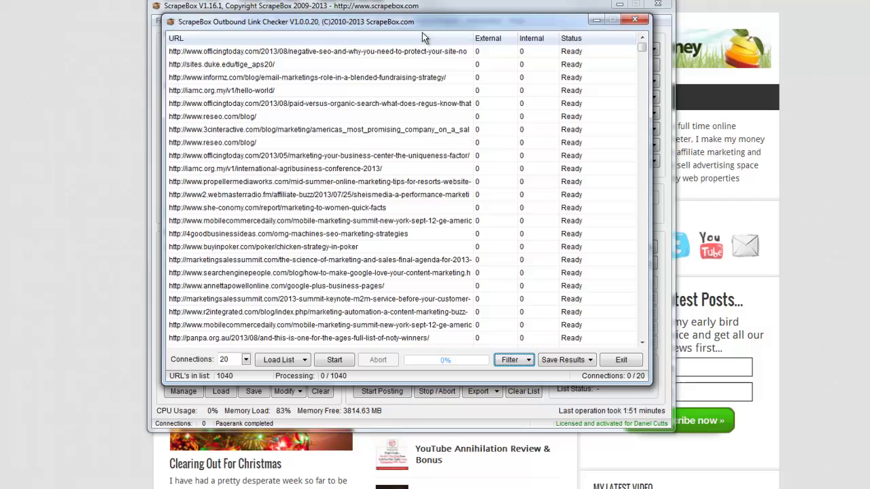
{"action": "left_click", "coordinate": [515, 360]}
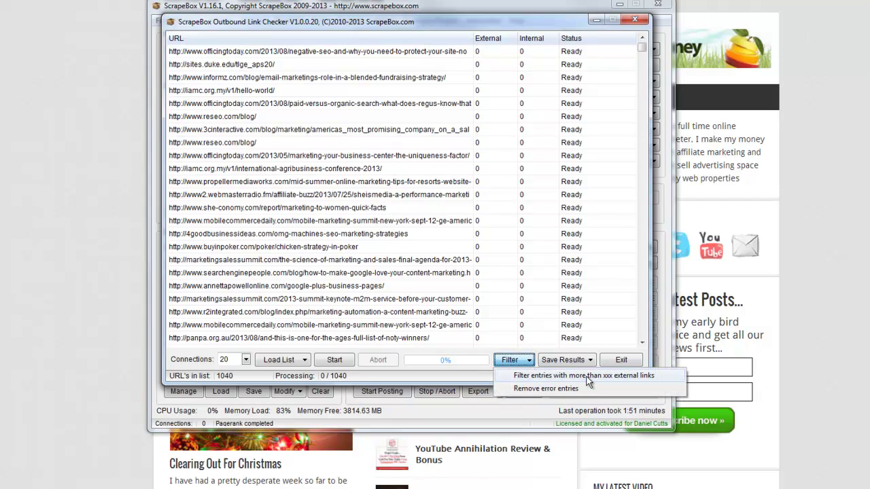
{"action": "left_click", "coordinate": [586, 375]}
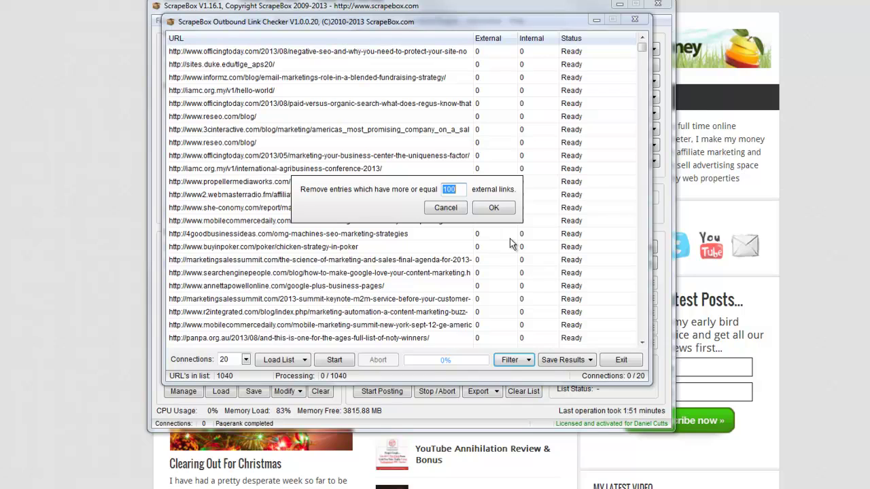
{"action": "type", "text": "50"}
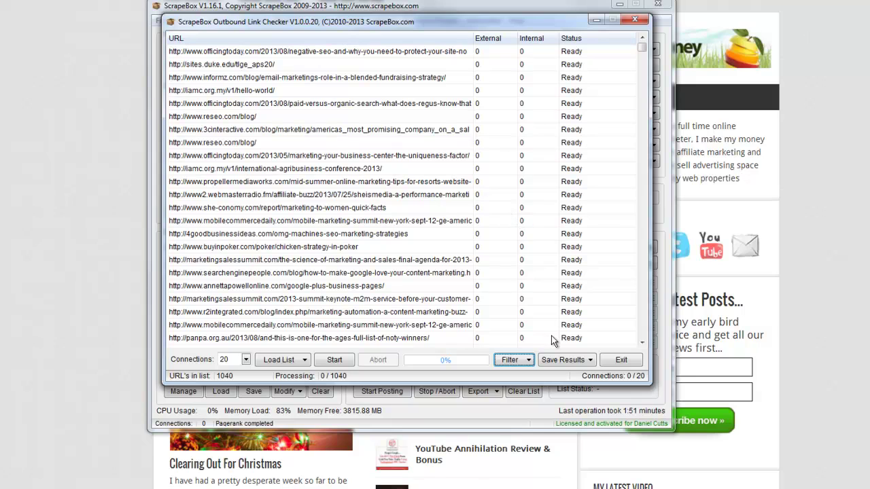
{"action": "left_click", "coordinate": [333, 359]}
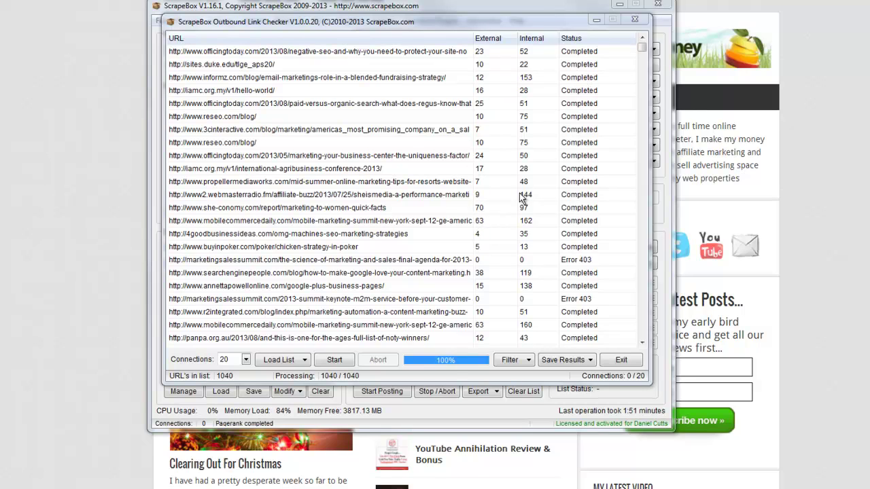
- Filter out URLs with 50 or more external links, leaving 968
{"action": "left_click", "coordinate": [530, 364]}
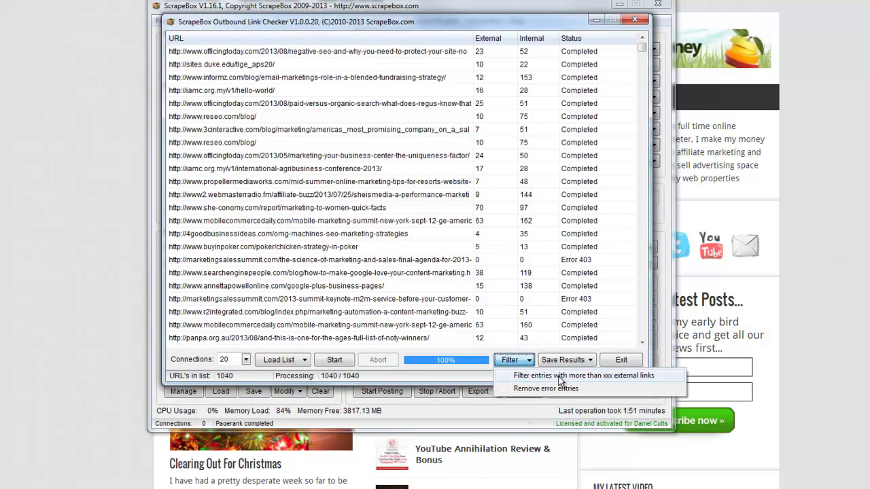
{"action": "left_click", "coordinate": [561, 375]}
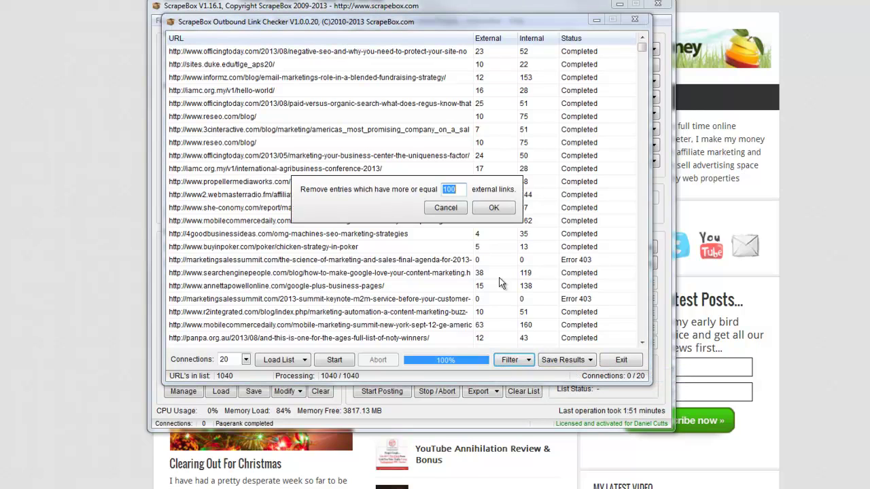
{"action": "type", "text": "50"}
{"action": "left_click", "coordinate": [503, 208]}
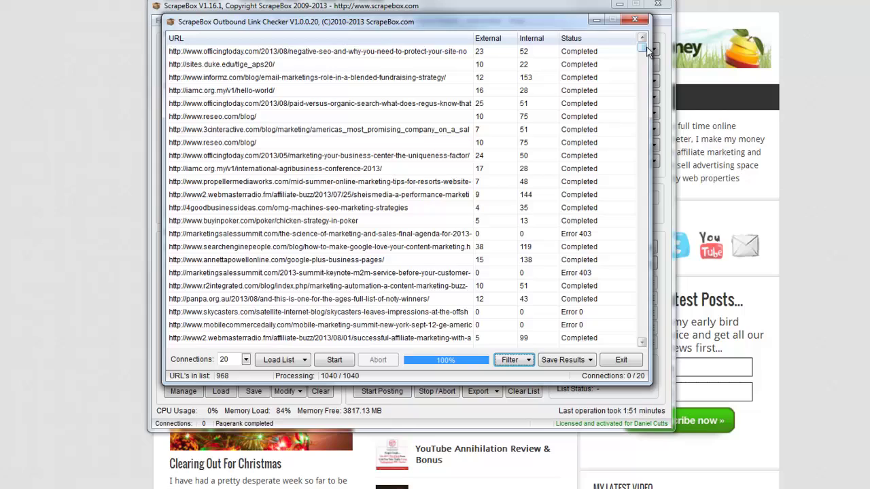
- Save the 968 filtered URLs back to the ScrapeBox harvested list and close the link checker
{"action": "left_click_drag", "start_coordinate": [644, 46], "coordinate": [663, 231]}
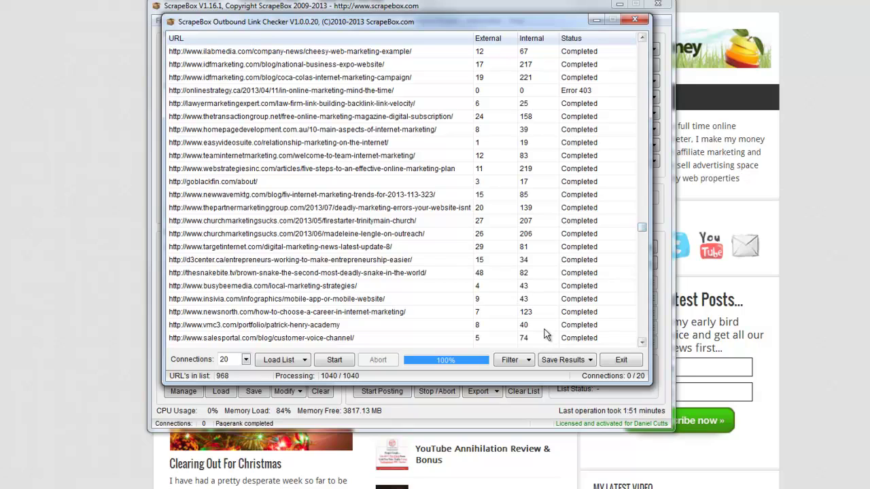
{"action": "left_click", "coordinate": [588, 360]}
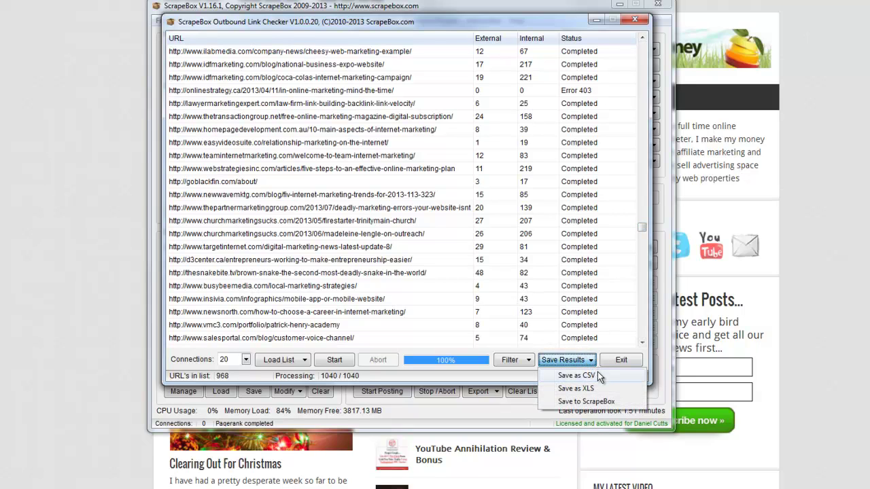
{"action": "left_click", "coordinate": [617, 400]}
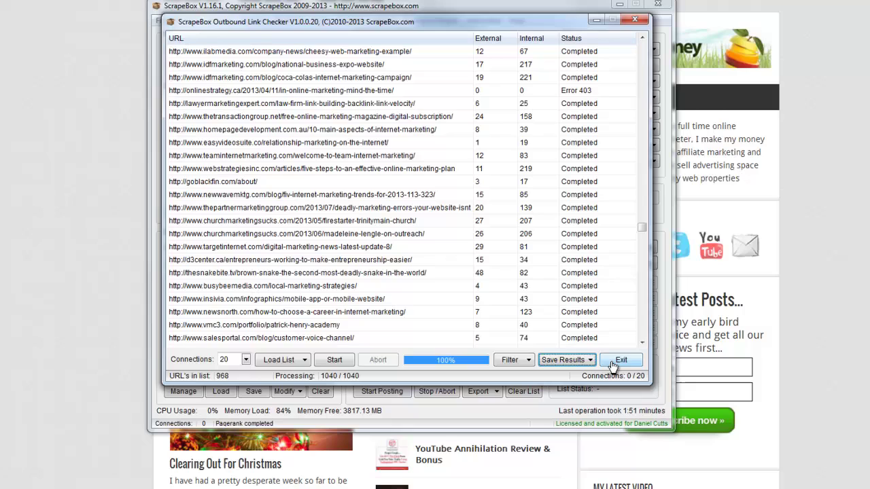
{"action": "left_click", "coordinate": [619, 361]}
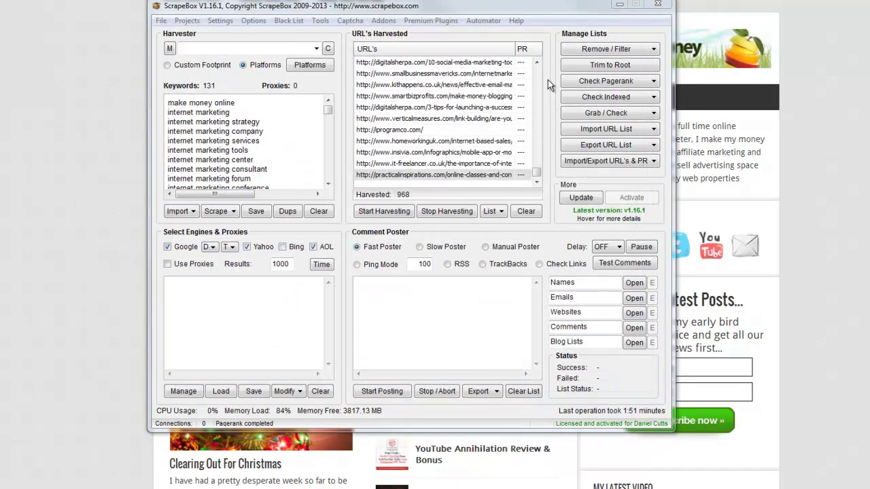
- Export the 968 harvested URLs as text to the Desktop, named mmolinks
{"action": "left_click_drag", "start_coordinate": [538, 175], "coordinate": [551, 89]}
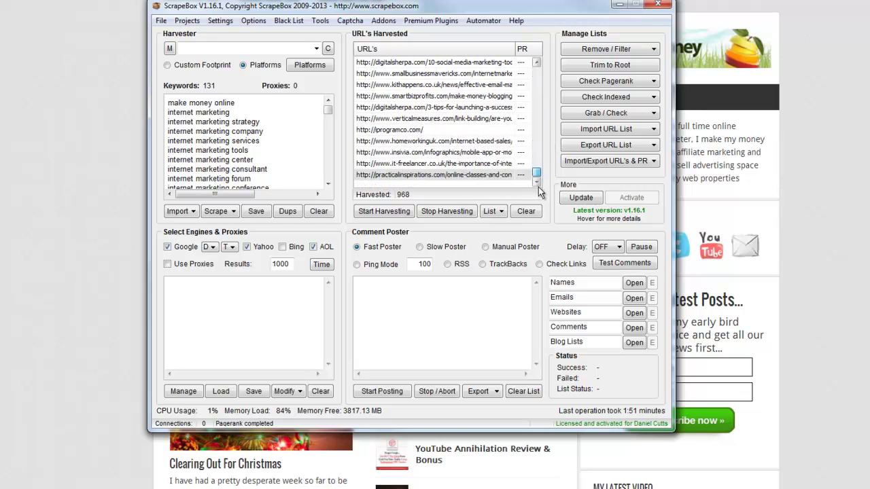
{"action": "left_click", "coordinate": [502, 212]}
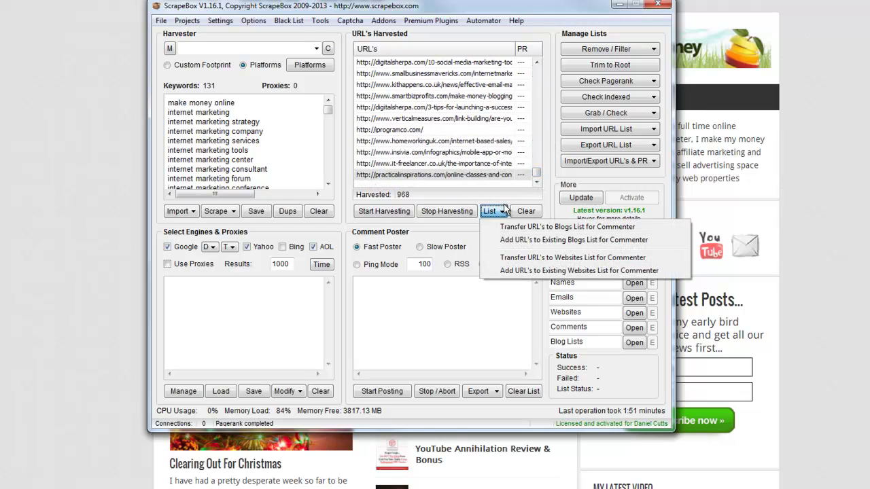
{"action": "left_click", "coordinate": [589, 147]}
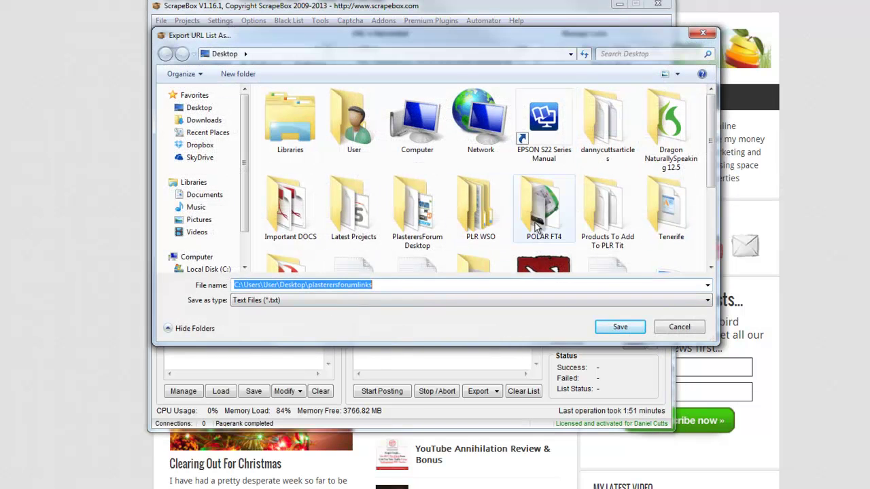
{"action": "scroll", "coordinate": [712, 174], "scroll_direction": "down", "scroll_amount": 2}
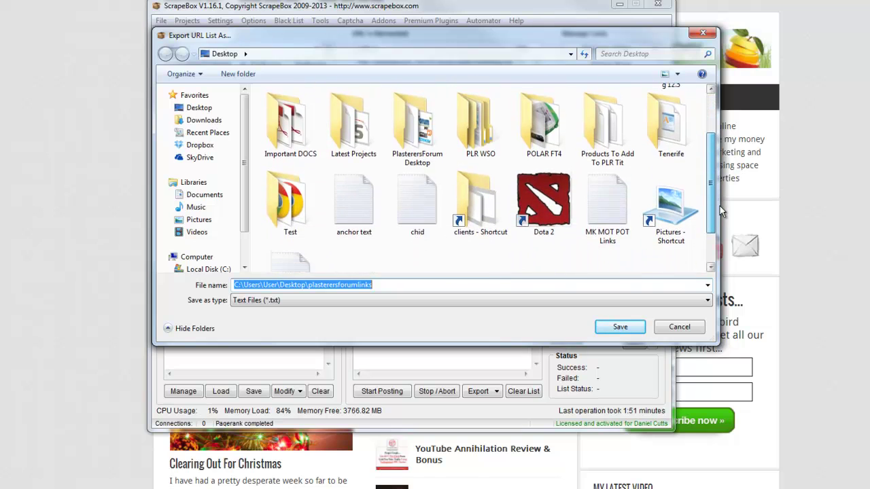
{"action": "left_click", "coordinate": [391, 286]}
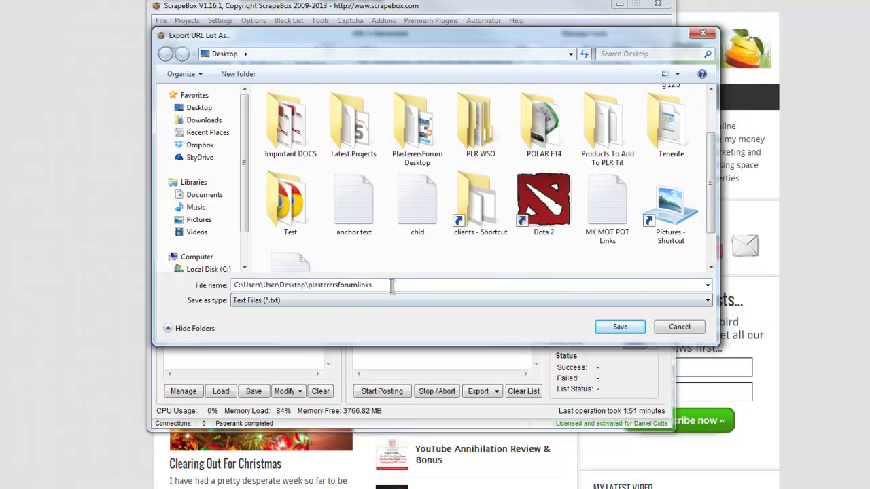
{"action": "key", "text": "BackSpace"}
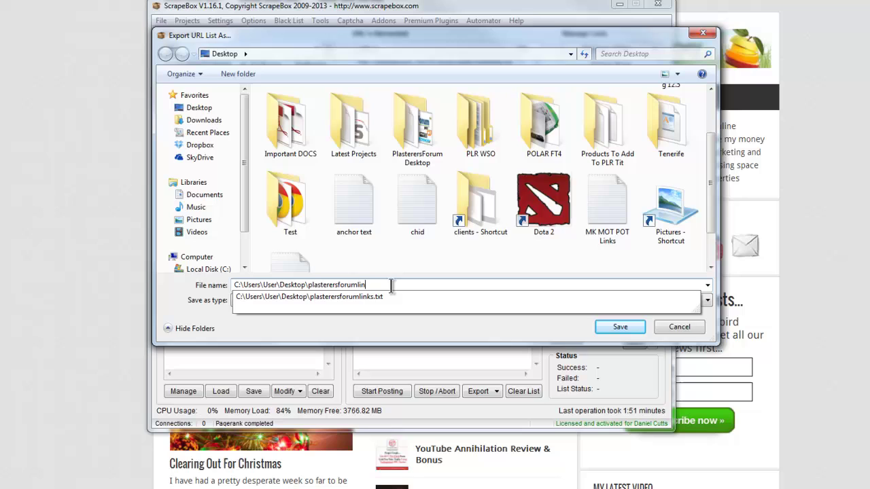
{"action": "key", "text": "BackSpace"}
{"action": "key", "text": "BackSpace"}
{"action": "key", "text": "BackSpace"}
{"action": "key", "text": "BackSpace"}
{"action": "key", "text": "BackSpace"}
{"action": "key", "text": "BackSpace"}
{"action": "key", "text": "BackSpace"}
{"action": "key", "text": "BackSpace"}
{"action": "key", "text": "BackSpace"}
{"action": "key", "text": "BackSpace"}
{"action": "key", "text": "BackSpace"}
{"action": "key", "text": "BackSpace"}
{"action": "key", "text": "BackSpace"}
{"action": "key", "text": "BackSpace"}
{"action": "key", "text": "BackSpace"}
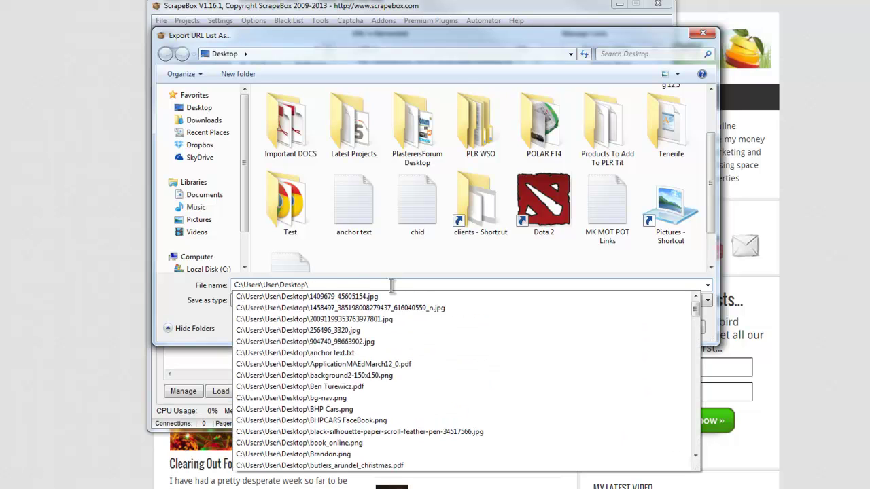
{"action": "type", "text": "mmolinks"}
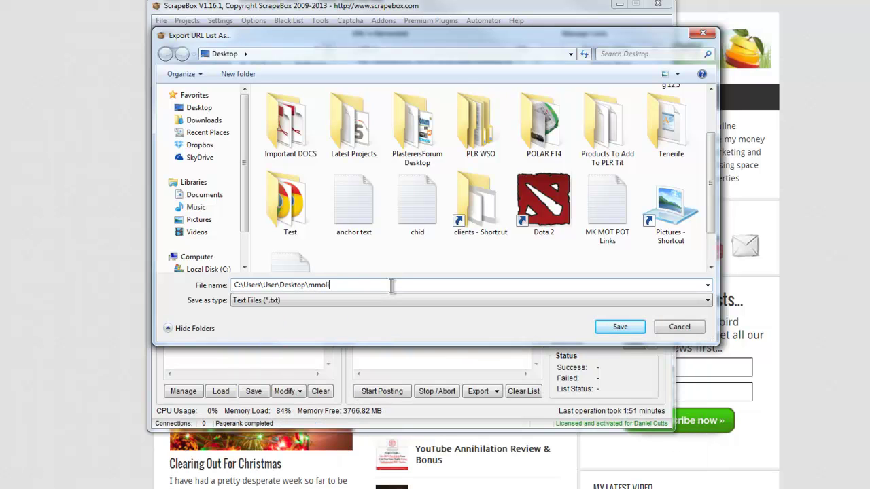
{"action": "left_click", "coordinate": [620, 327]}
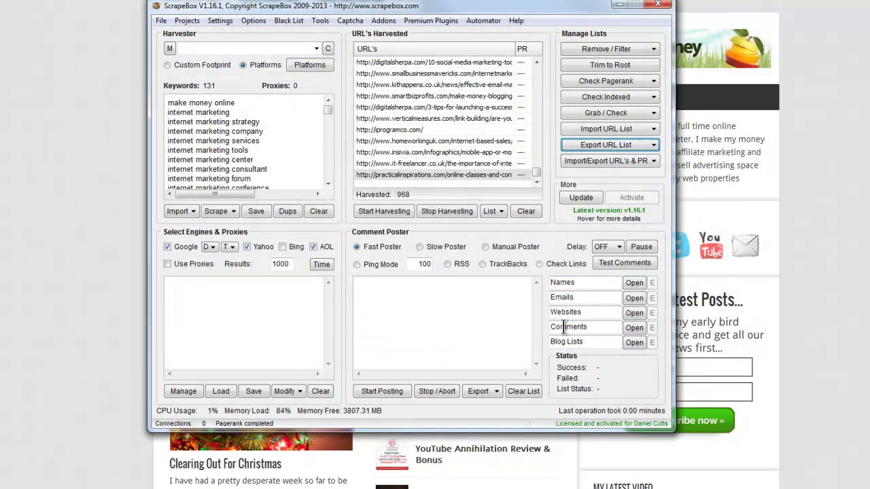